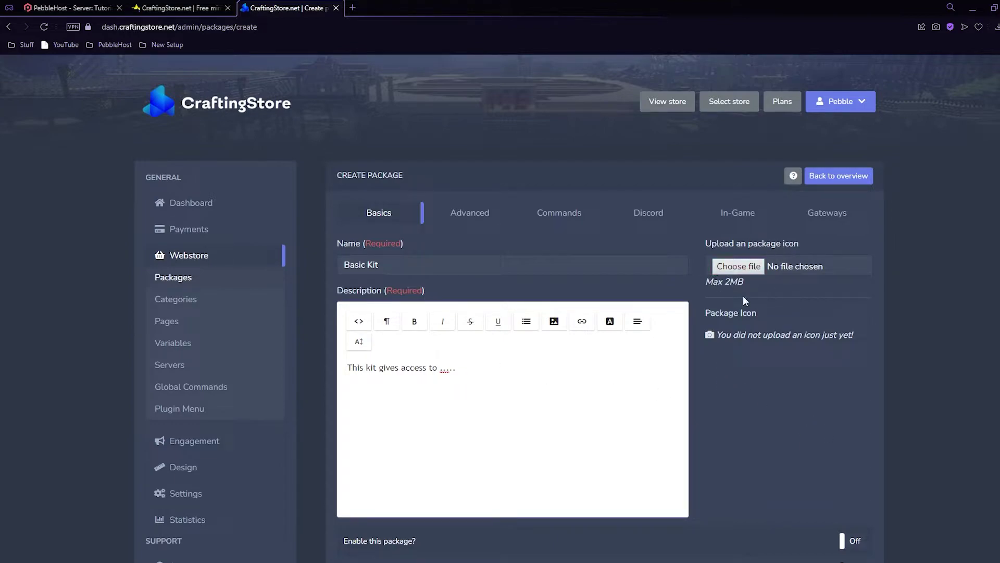
Give the Basic Kit package the p.png icon and switch the package to enabled.
click(756, 269)
double_click(351, 223)
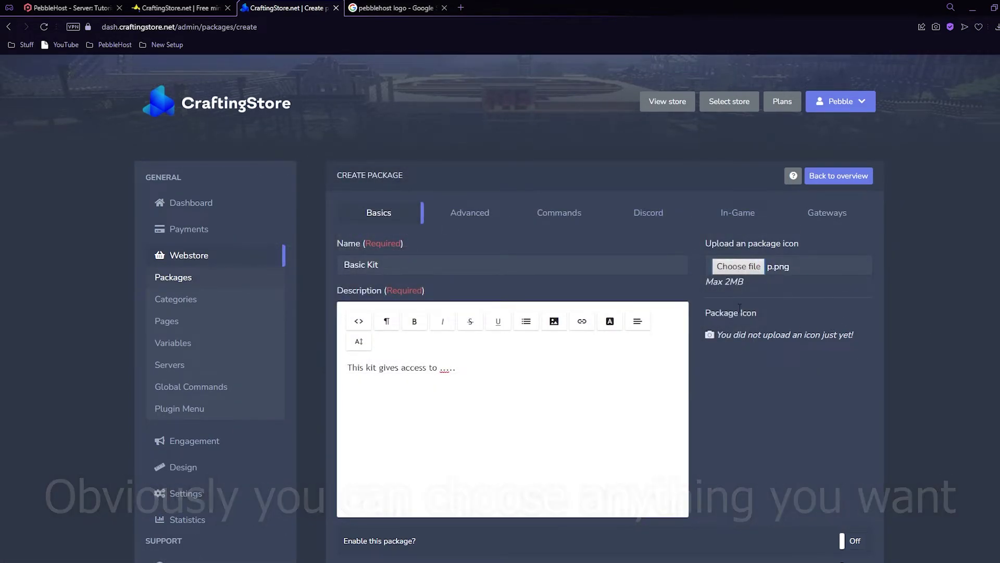
scroll(834, 271, down, 5)
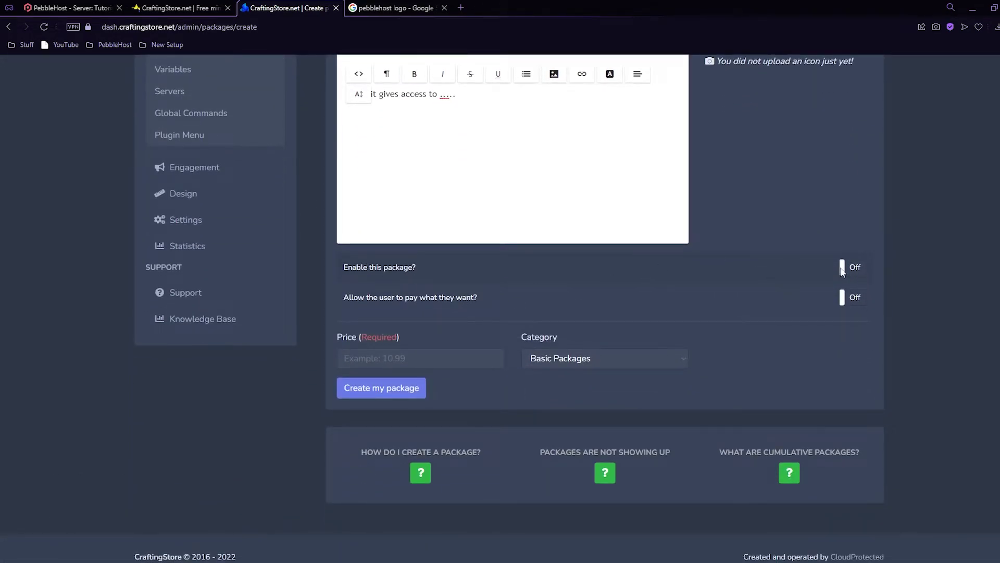
click(855, 275)
scroll(431, 342, up, 1)
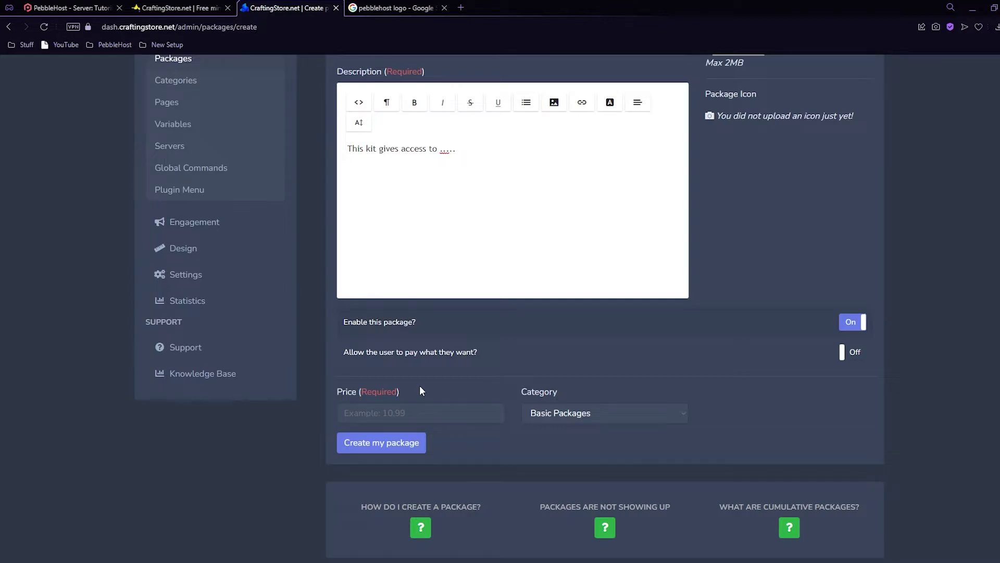
Price the package at 15.00 in the Basic Packages category and create it.
click(424, 412)
text(15.00)
click(580, 416)
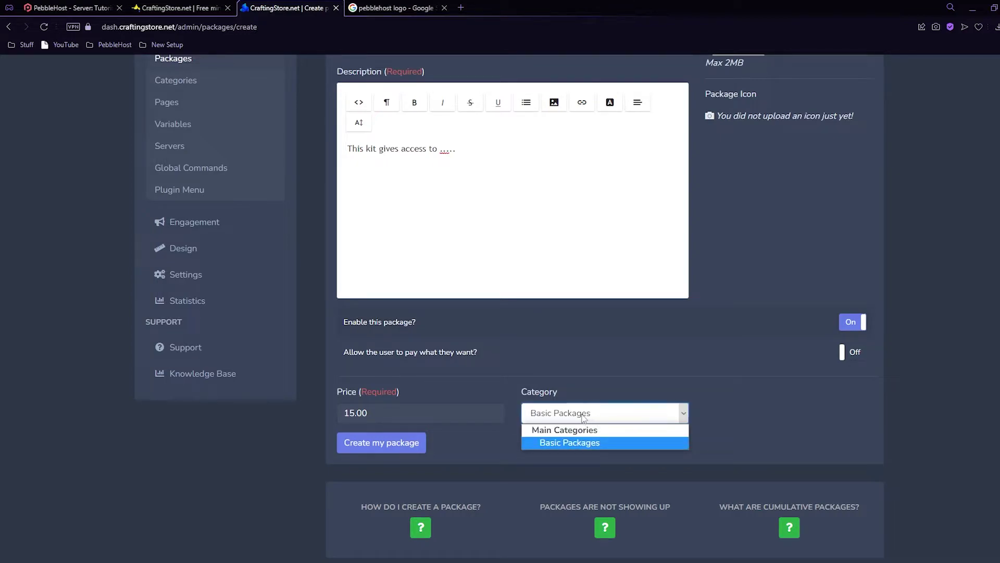
click(584, 420)
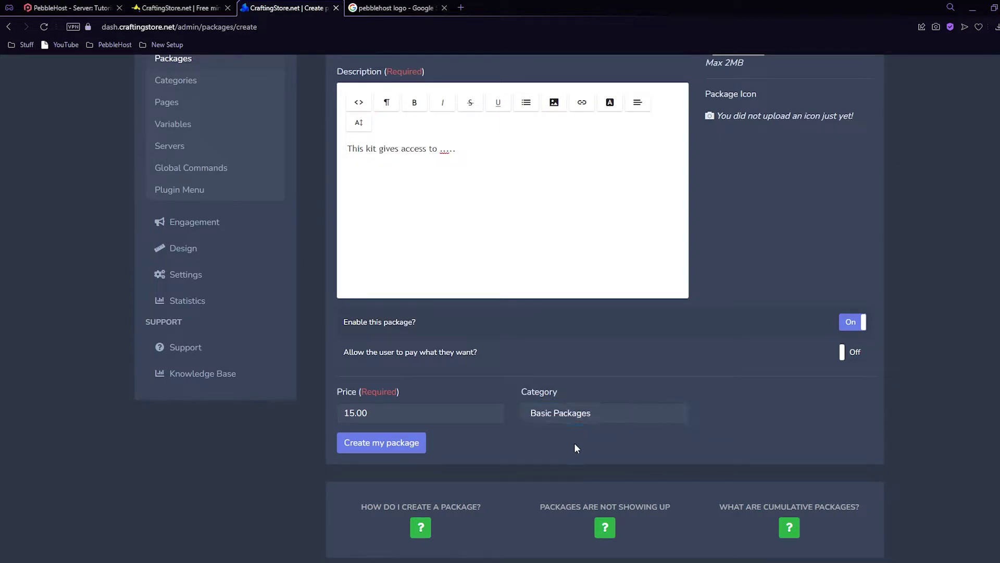
click(404, 446)
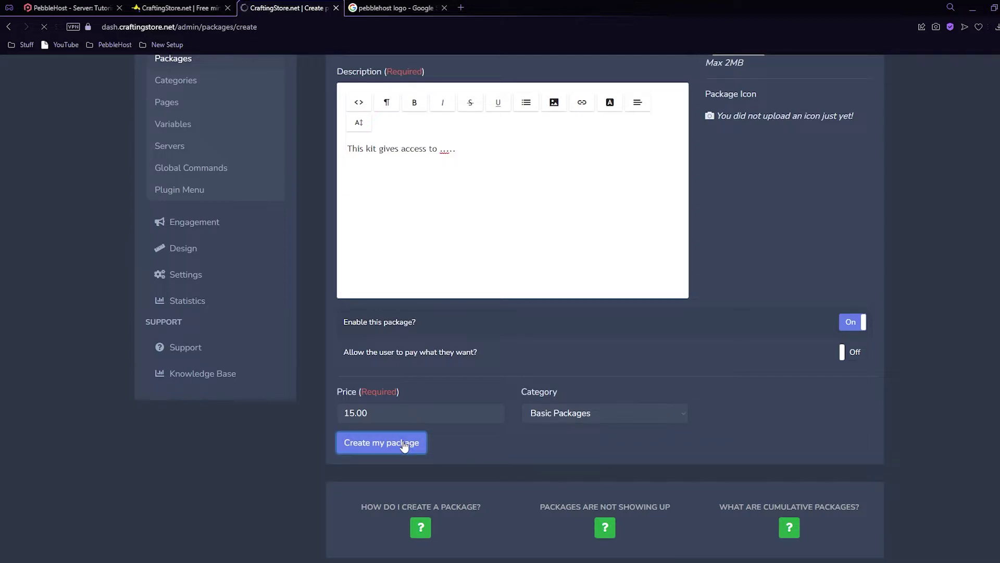
scroll(744, 365, up, 1)
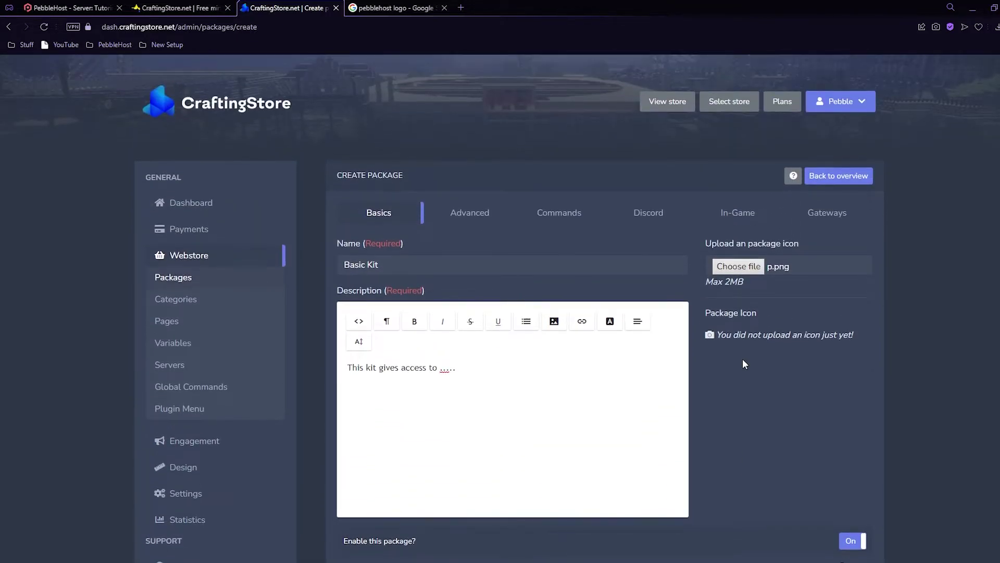
In the Commands tab, leave the new command's trigger at Initial and its execution timing unchanged.
click(467, 215)
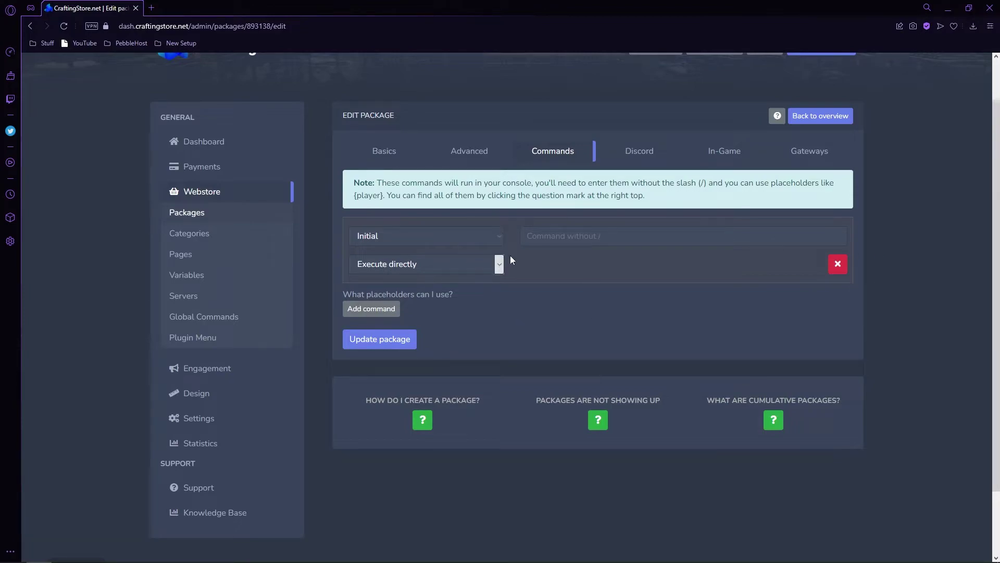
click(450, 237)
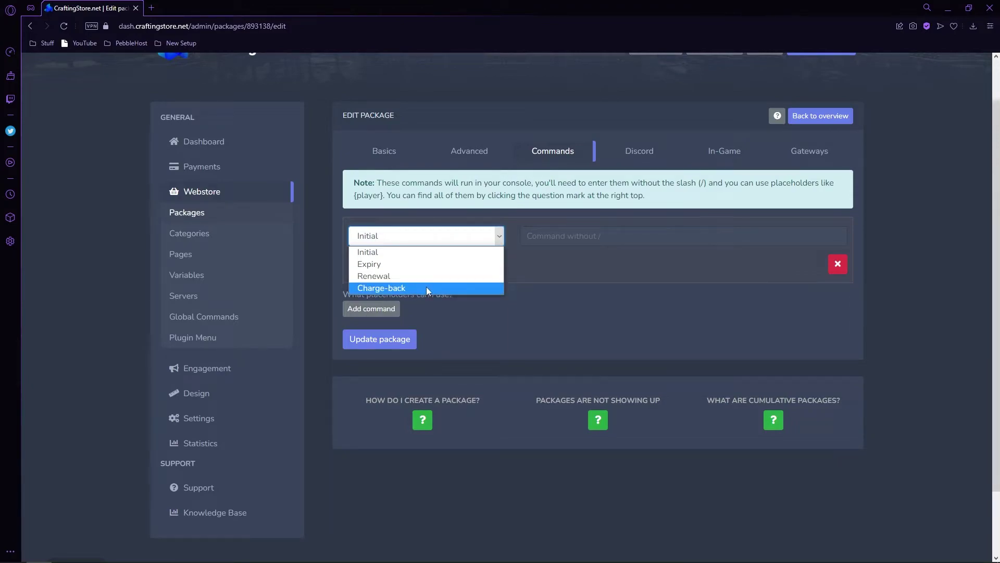
key(Escape)
click(473, 270)
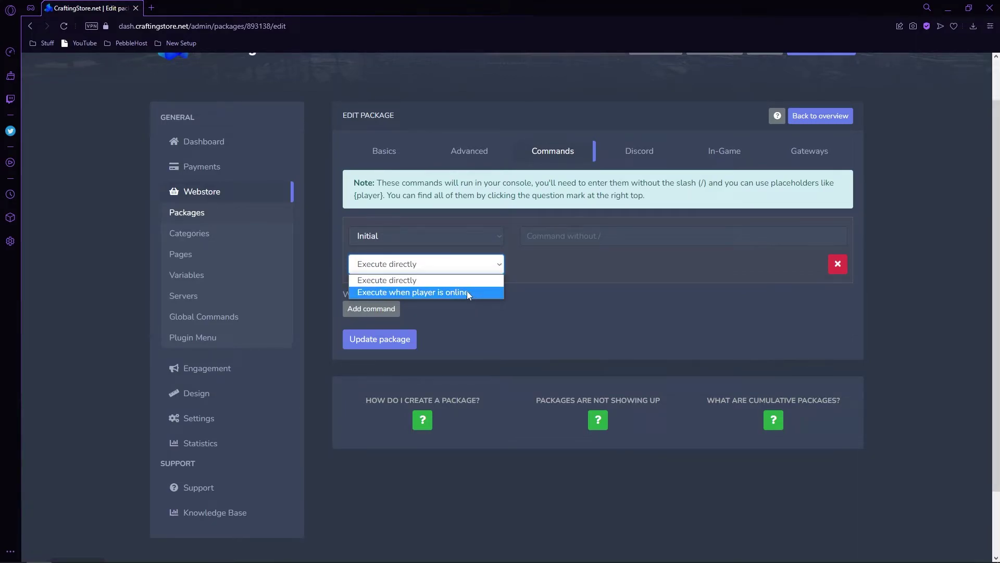
key(Escape)
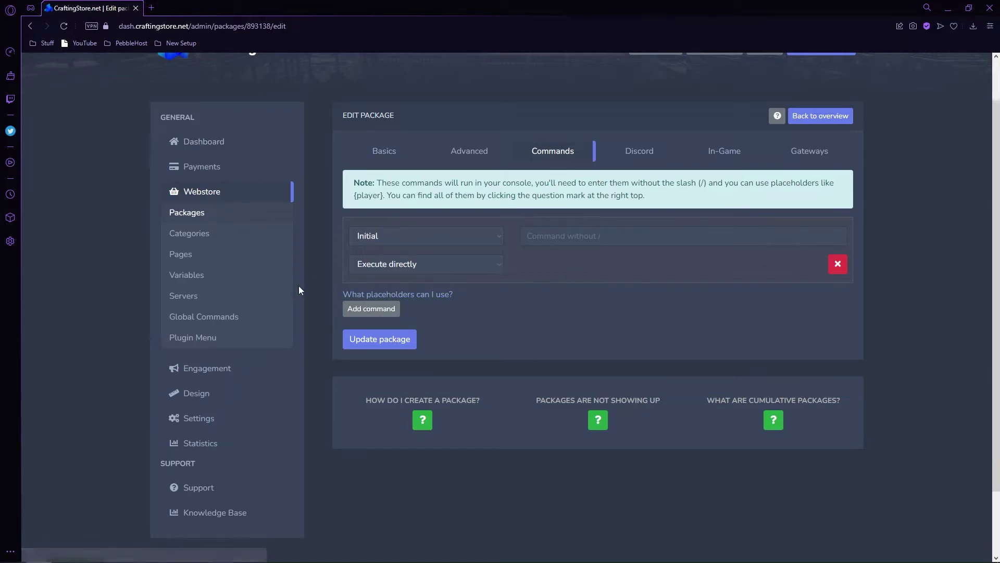
Look up the command placeholders help page, then return to the package editor.
click(412, 295)
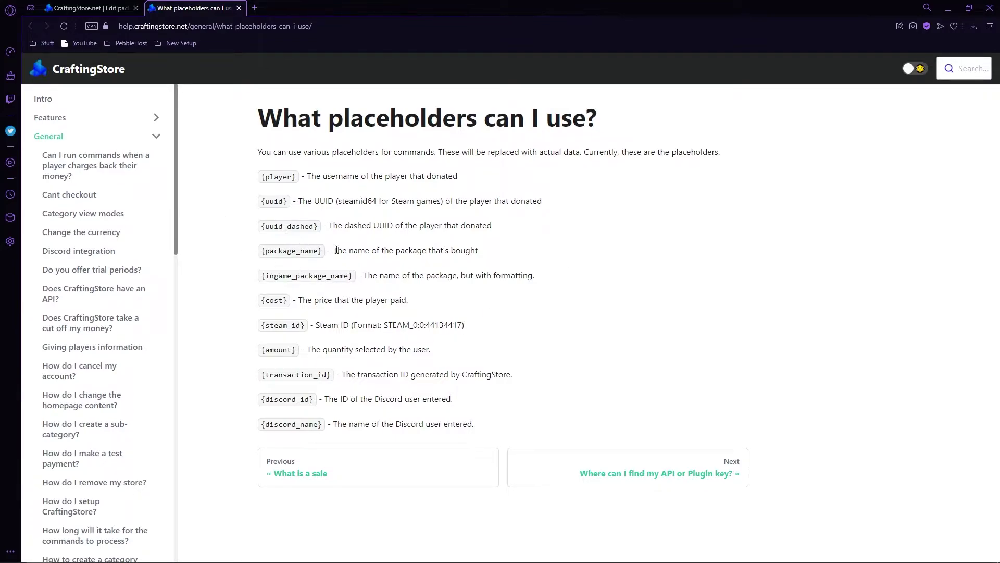
click(84, 8)
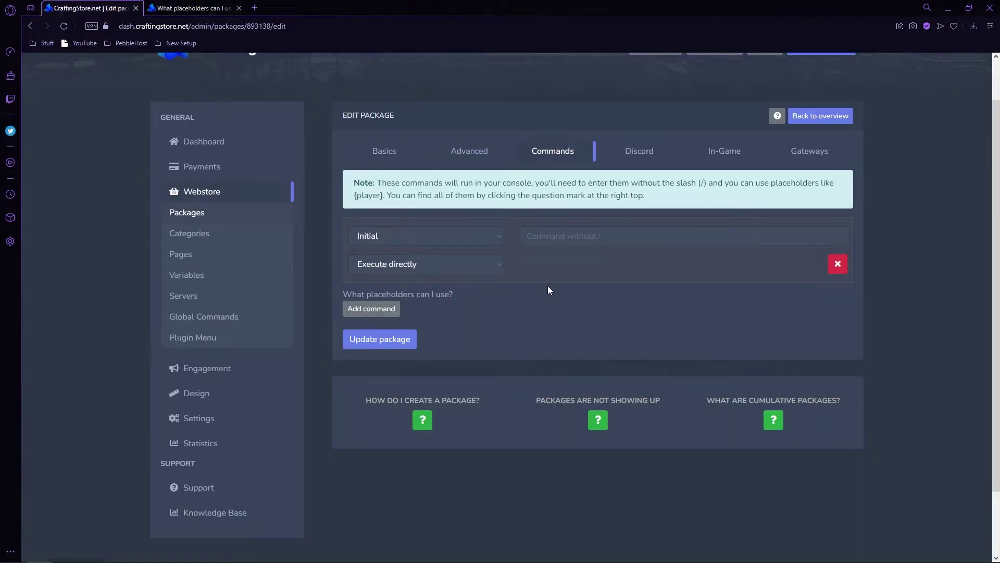
click(654, 237)
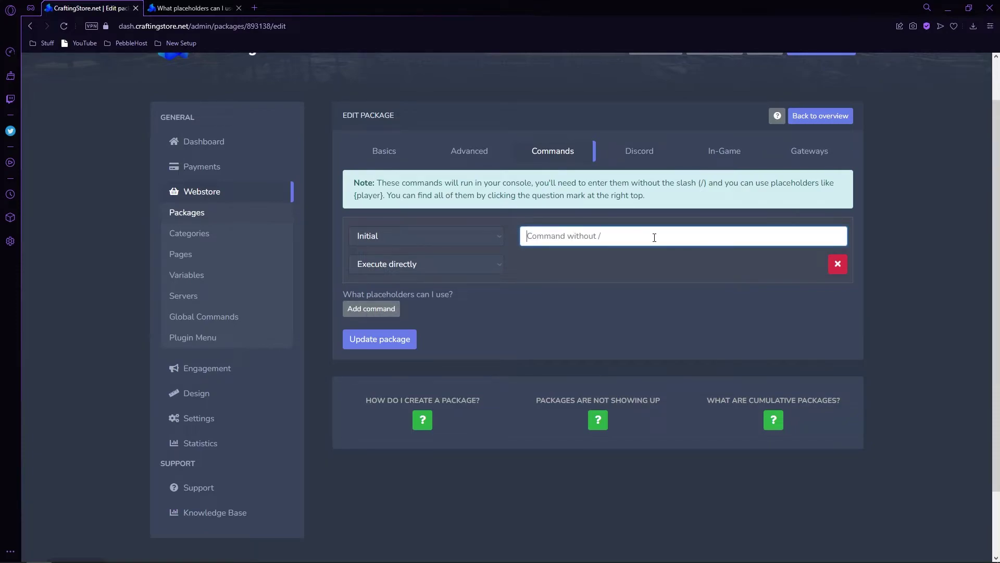
Make the first command 'gamemode survival {player}', triggered on Expiry.
text(gamemode creative {player})
click(484, 235)
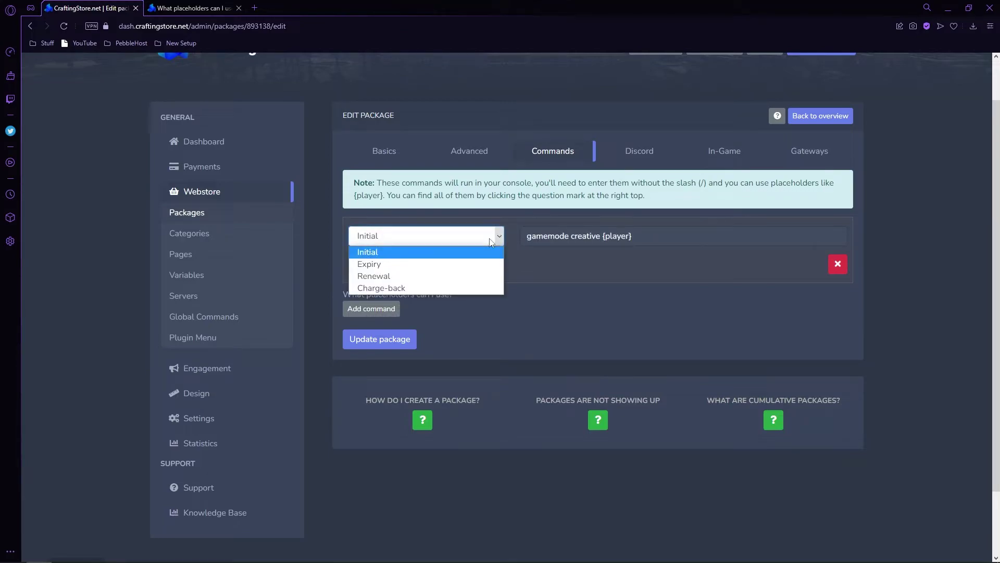
click(407, 265)
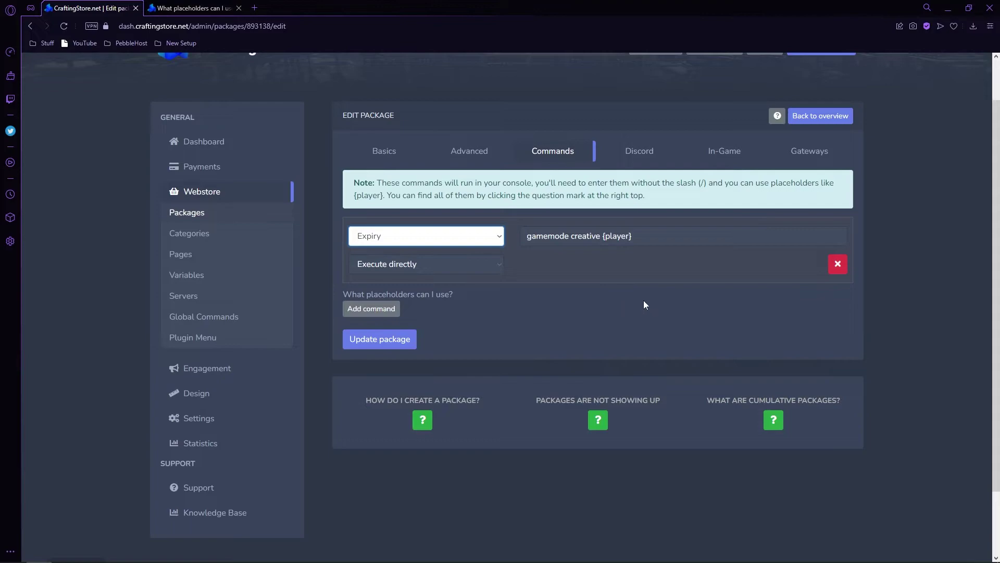
click(661, 229)
key(BackSpace)
key(BackSpace)
key(BackSpace)
key(BackSpace)
key(BackSpace)
key(BackSpace)
key(BackSpace)
key(BackSpace)
key(BackSpace)
key(BackSpace)
key(BackSpace)
key(BackSpace)
key(BackSpace)
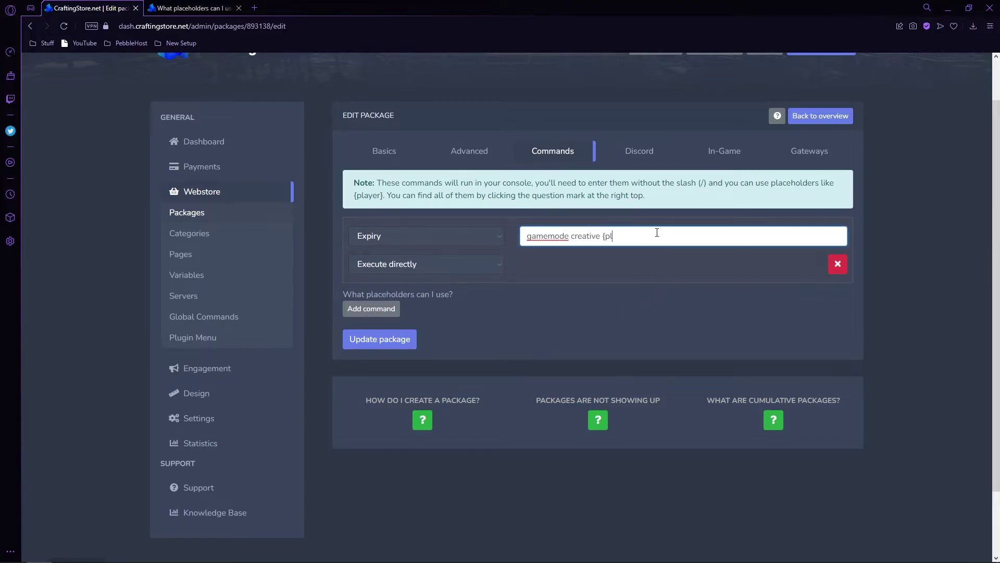
key(BackSpace)
key(BackSpace)
key(BackSpace)
key(BackSpace)
text(survival {player})
Add three empty command rows with triggers Initial, Renewal and Charge-back.
click(371, 308)
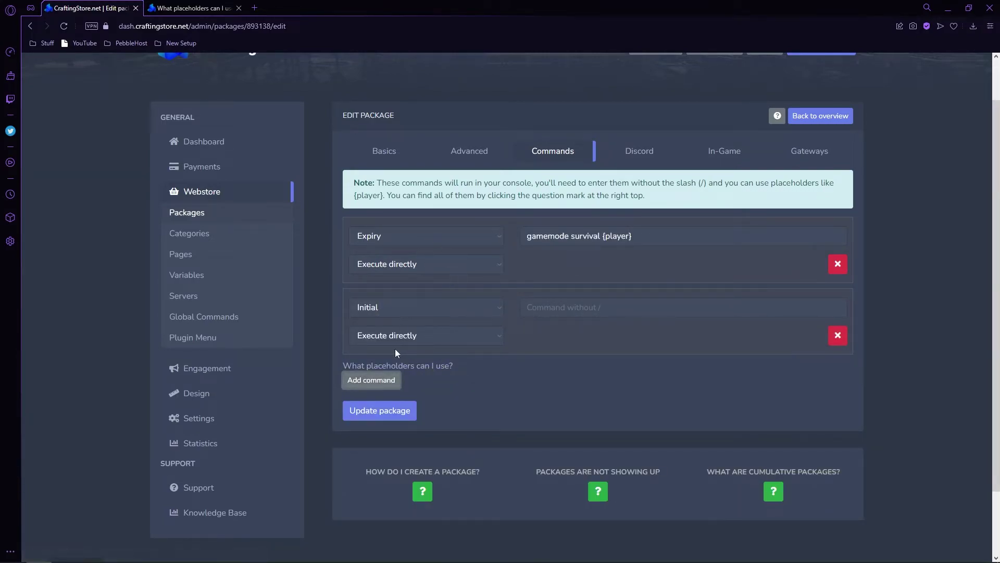
click(387, 380)
click(407, 378)
click(389, 421)
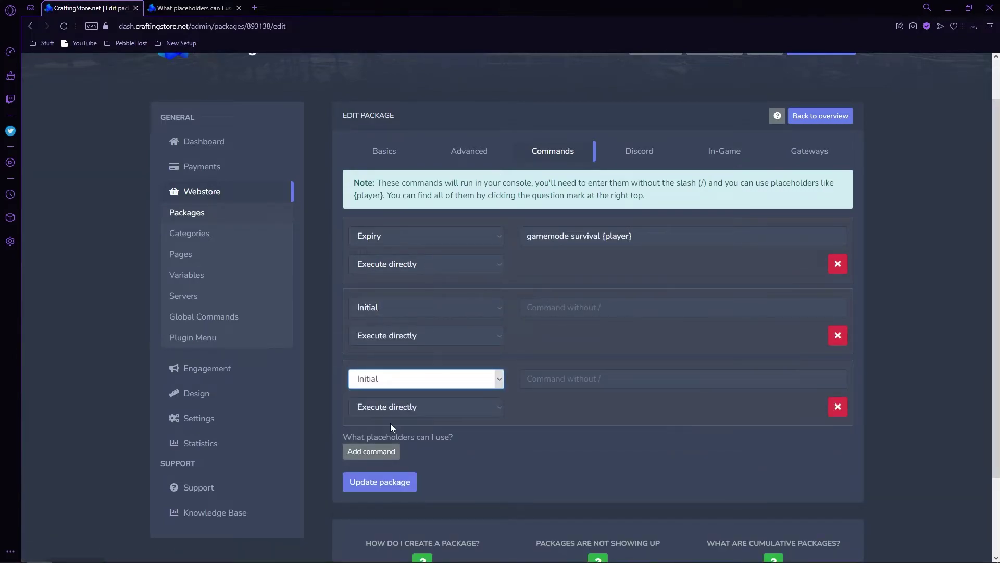
click(380, 451)
click(411, 449)
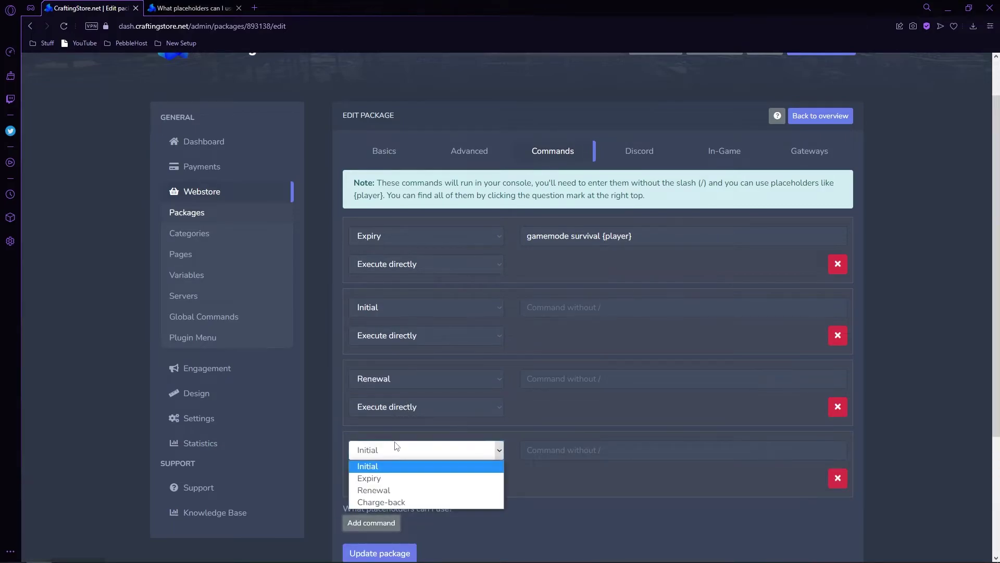
click(412, 502)
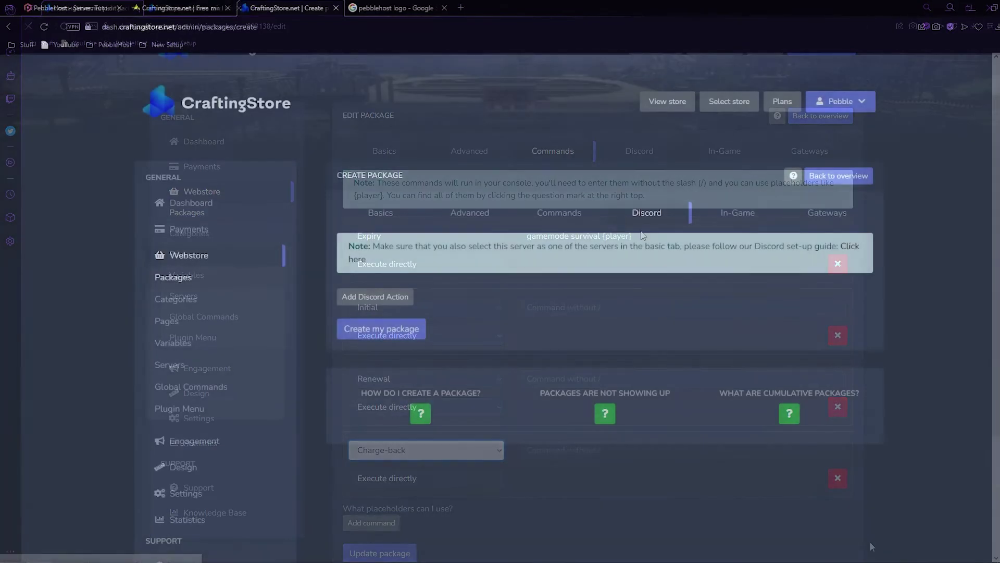
In the In-Game tab, name the package '&6Basic Kit' and choose Bone as its material icon.
click(753, 216)
right_click(761, 210)
click(739, 218)
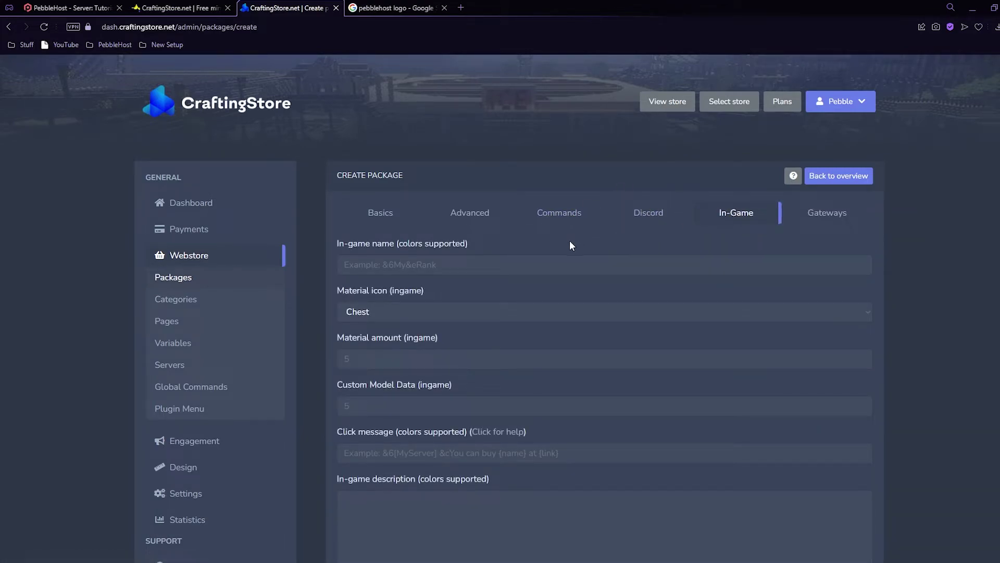
click(424, 256)
text(&6Basic Kit)
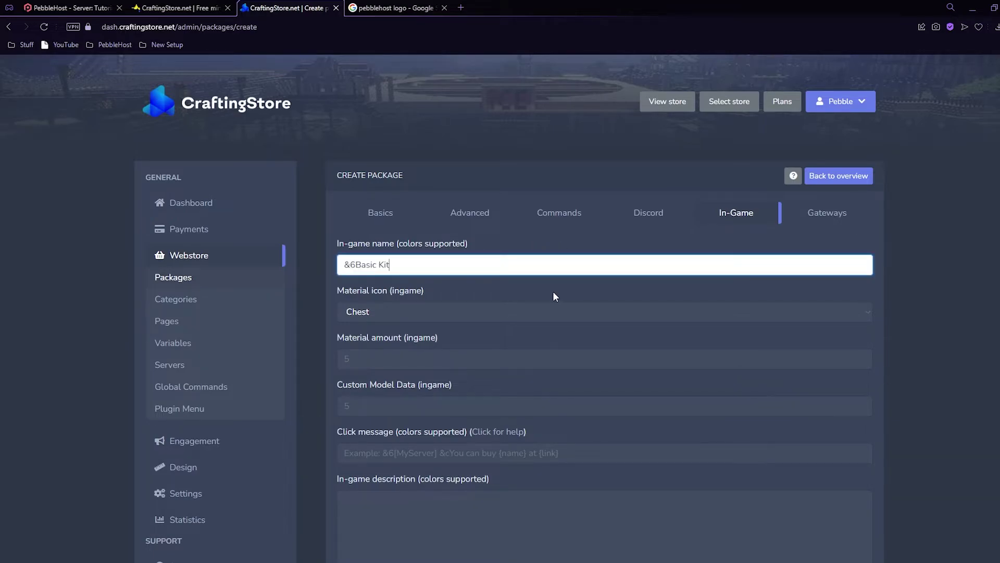
click(396, 312)
scroll(464, 255, down, 5)
scroll(475, 215, down, 3)
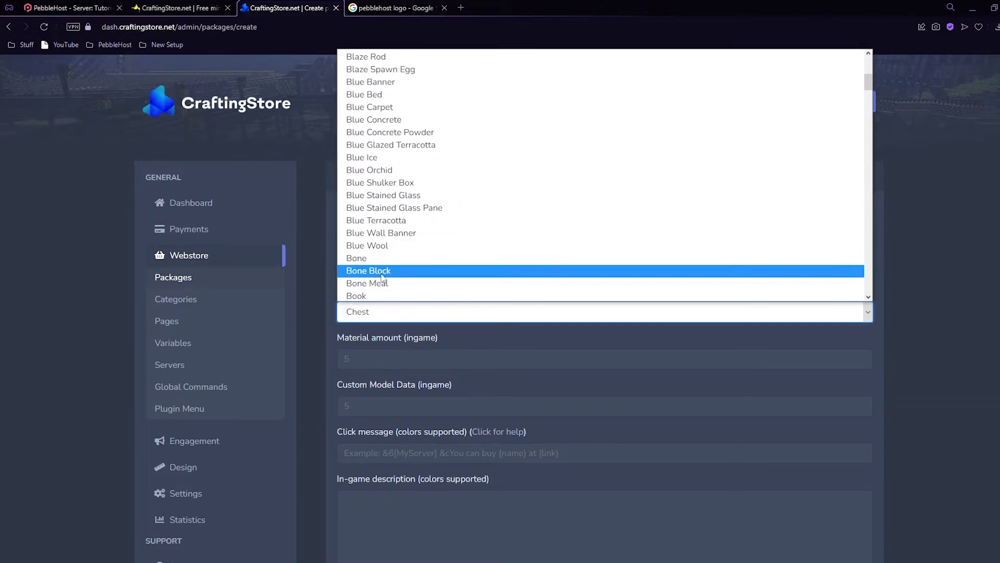
click(475, 256)
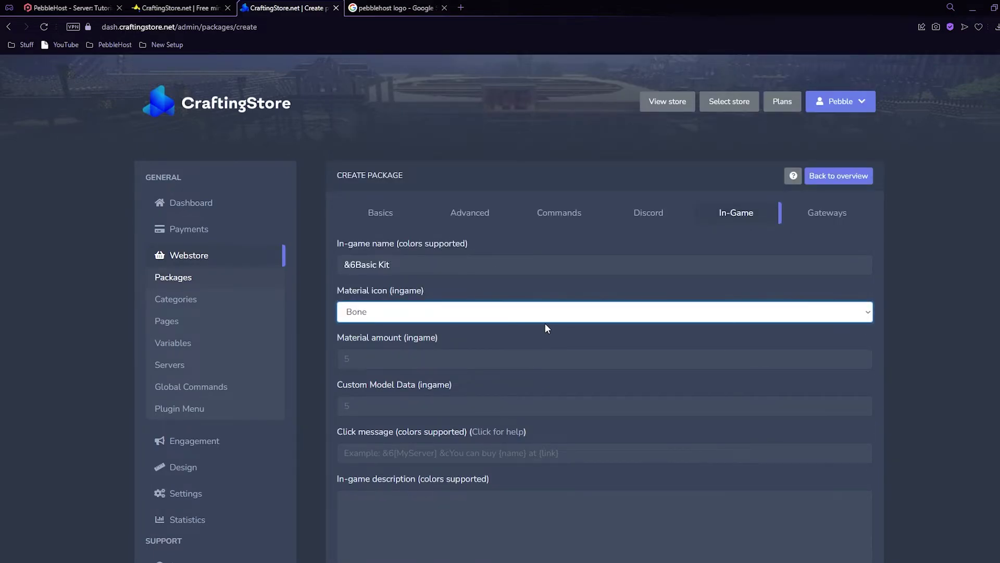
scroll(545, 323, down, 2)
click(413, 345)
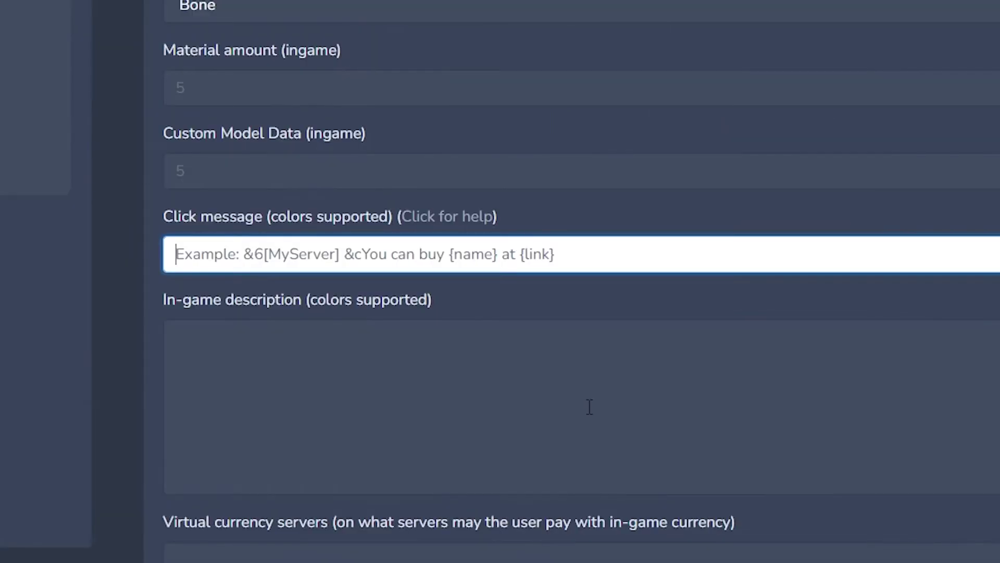
Set the click message 'You can buy {name} at this website {link}' and description 'The most basic kit'.
text(Y)
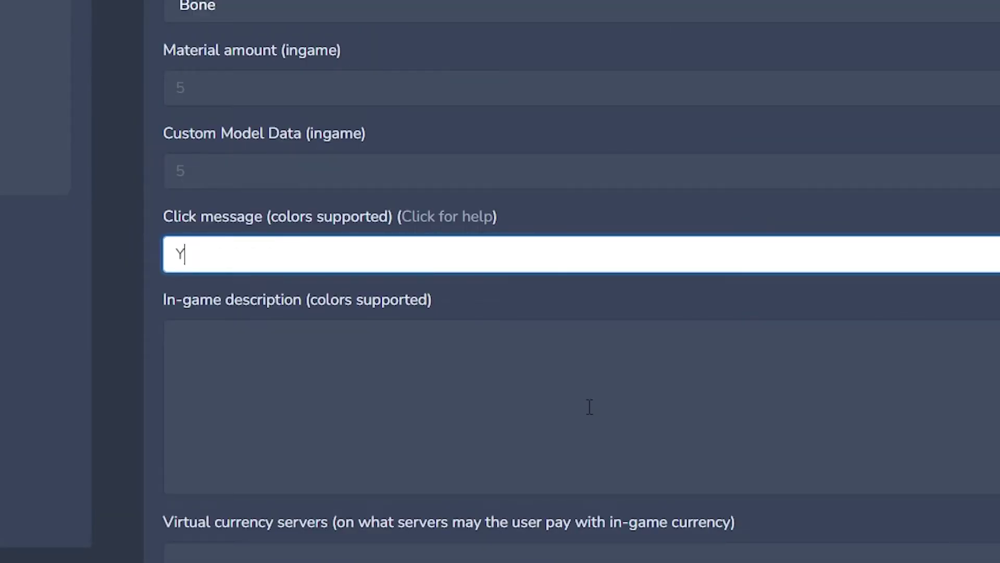
text(ou can buy)
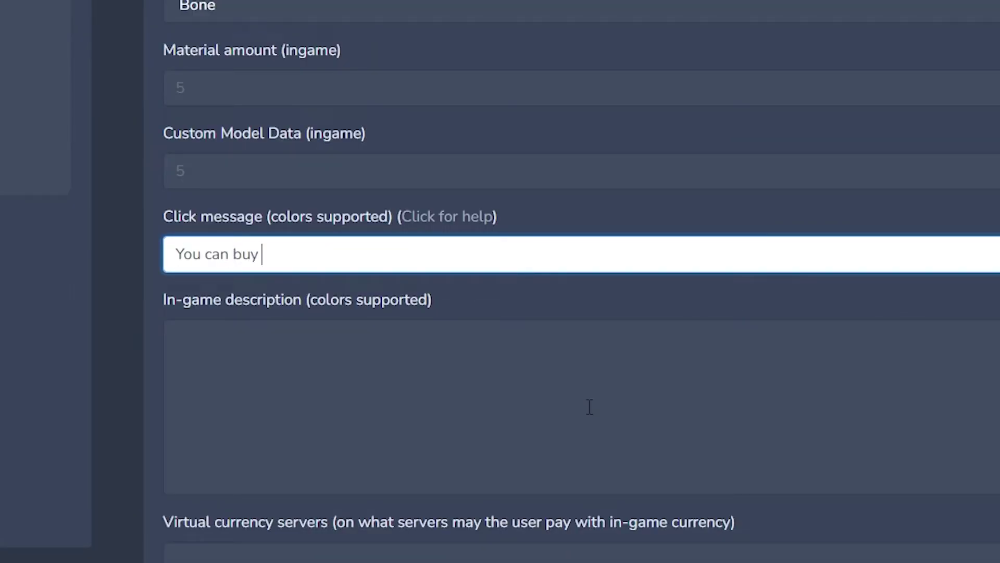
text({name} at )
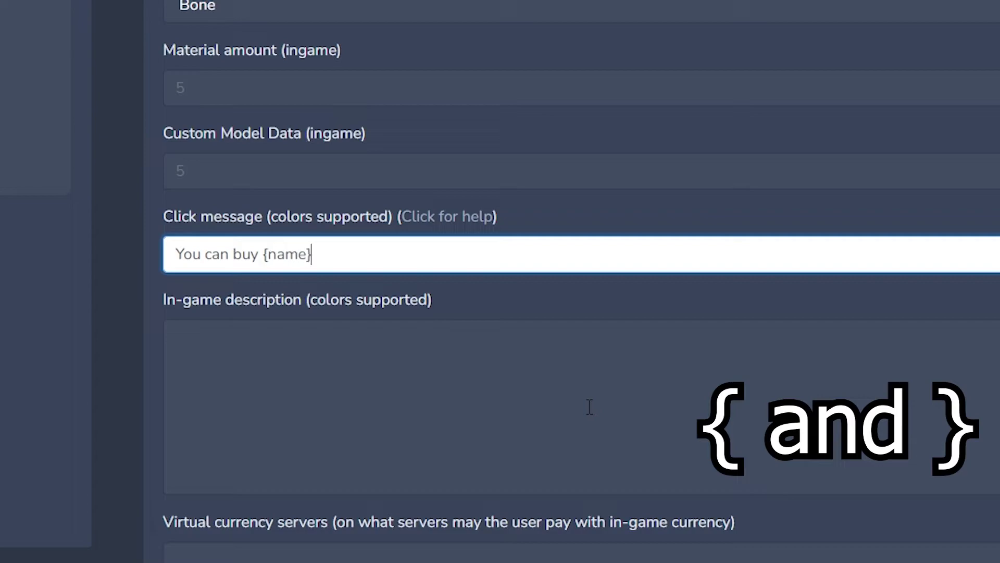
text(this websit)
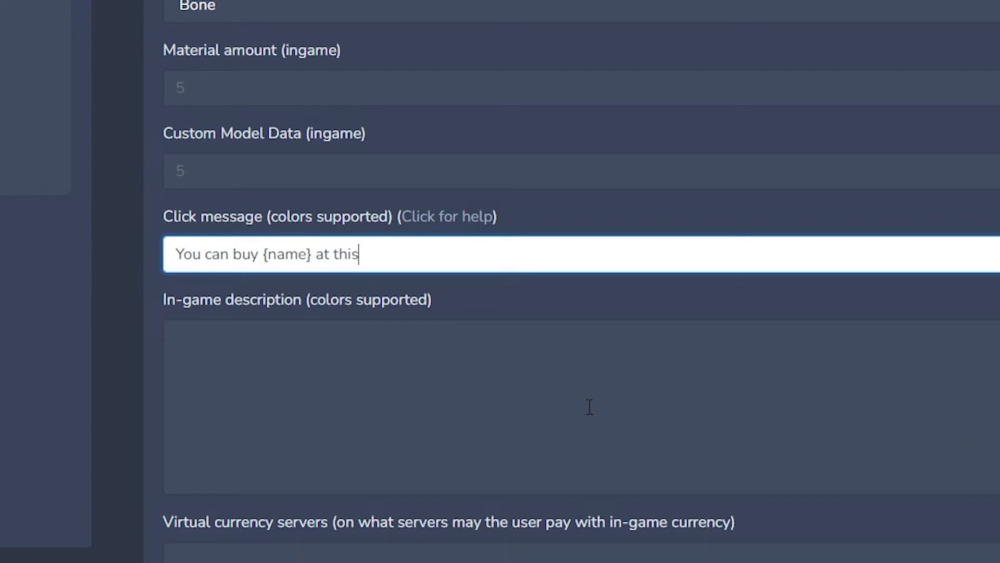
key(BackSpace)
text(ite {link)
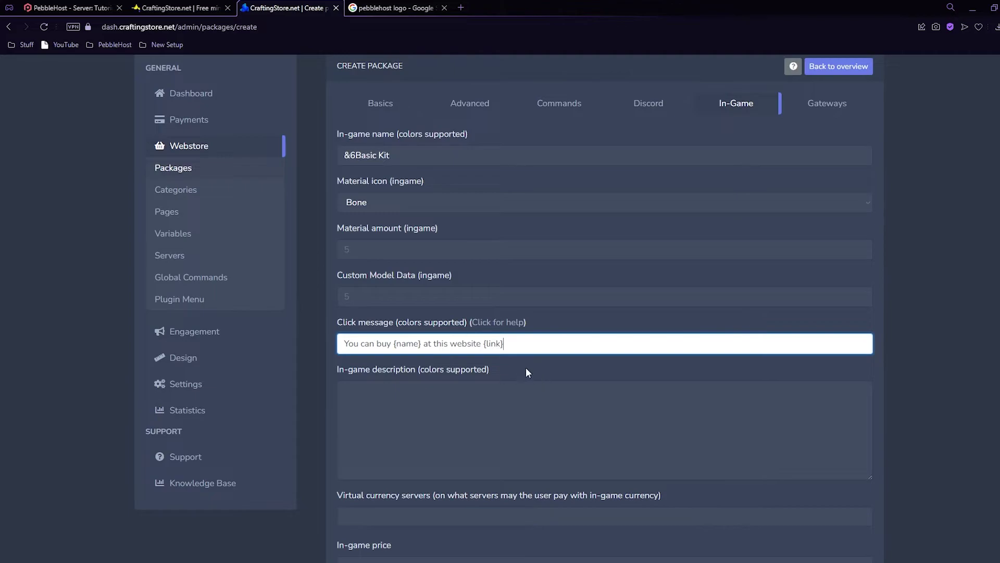
click(552, 426)
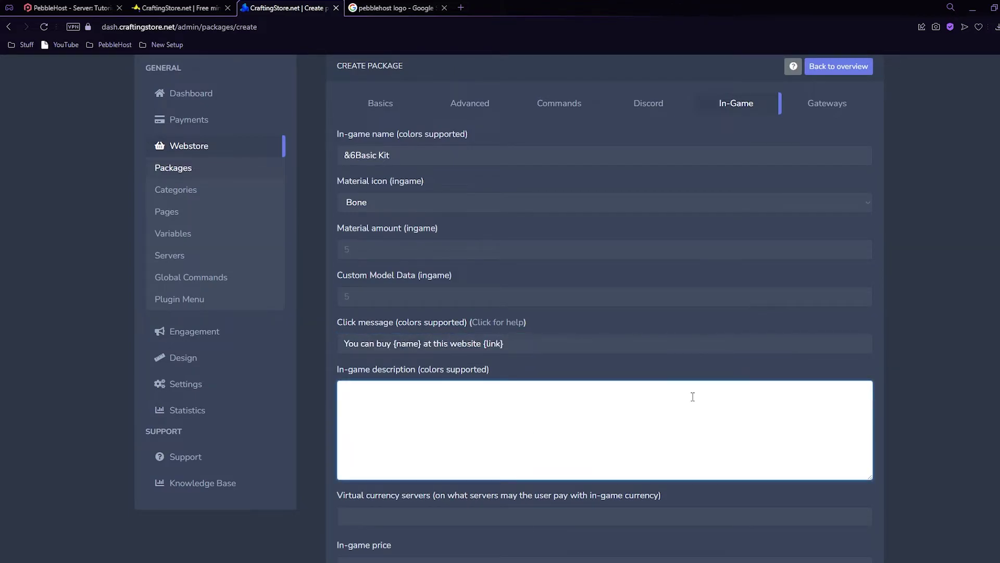
text(The most basic kit)
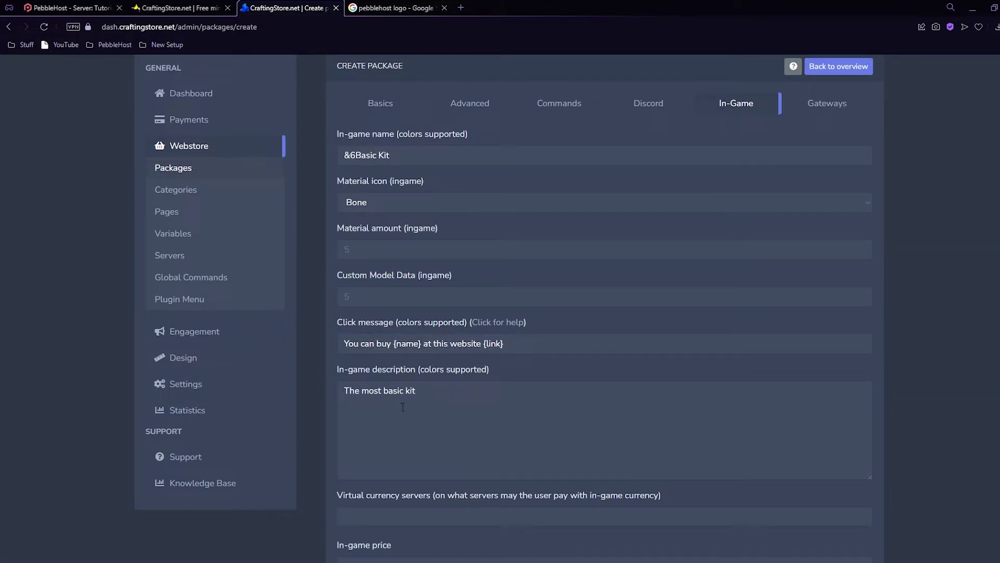
Add and then remove PebbleTutorial as a virtual currency server, and view the Gateways tab.
scroll(667, 463, down, 1)
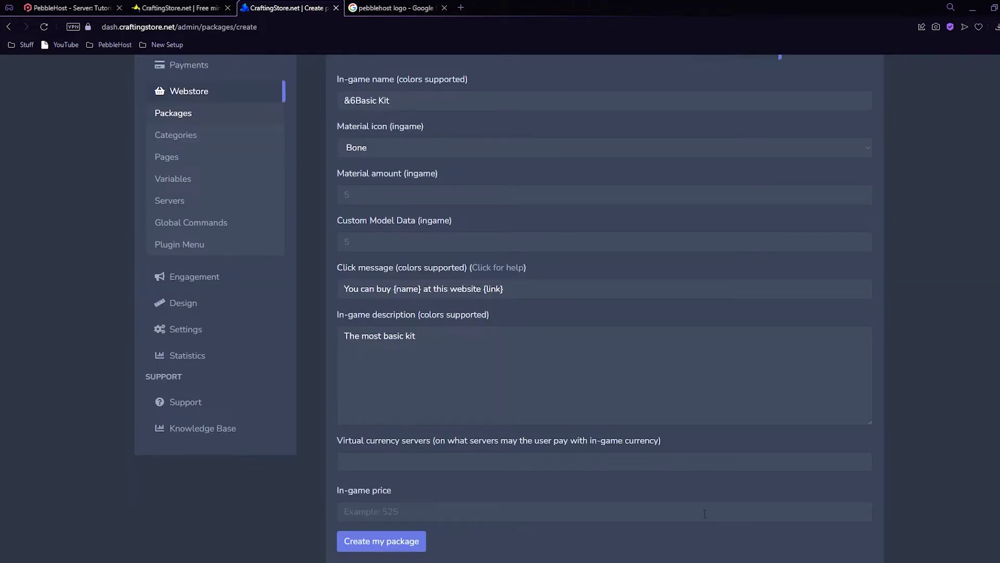
scroll(460, 339, down, 1)
click(430, 404)
click(392, 425)
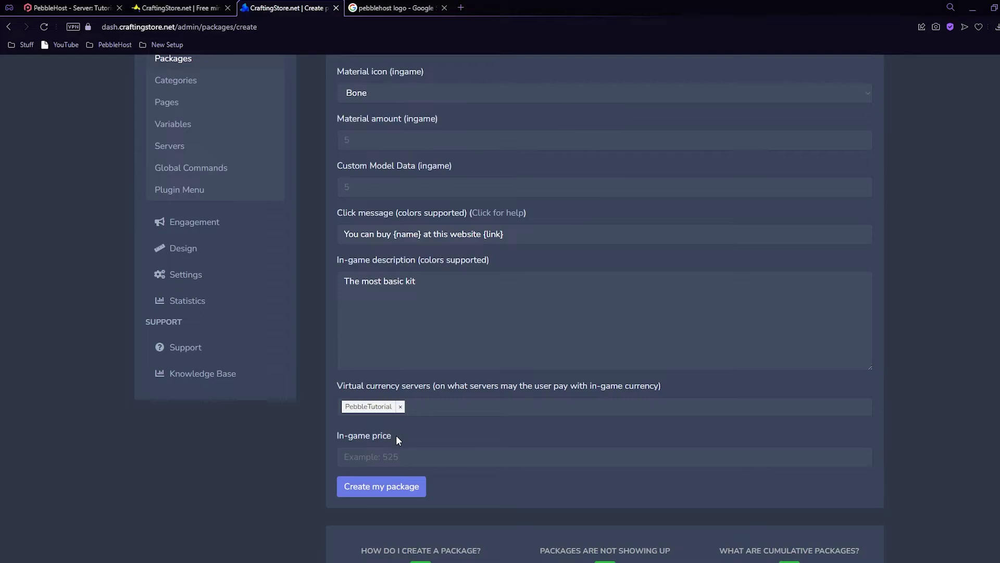
click(400, 406)
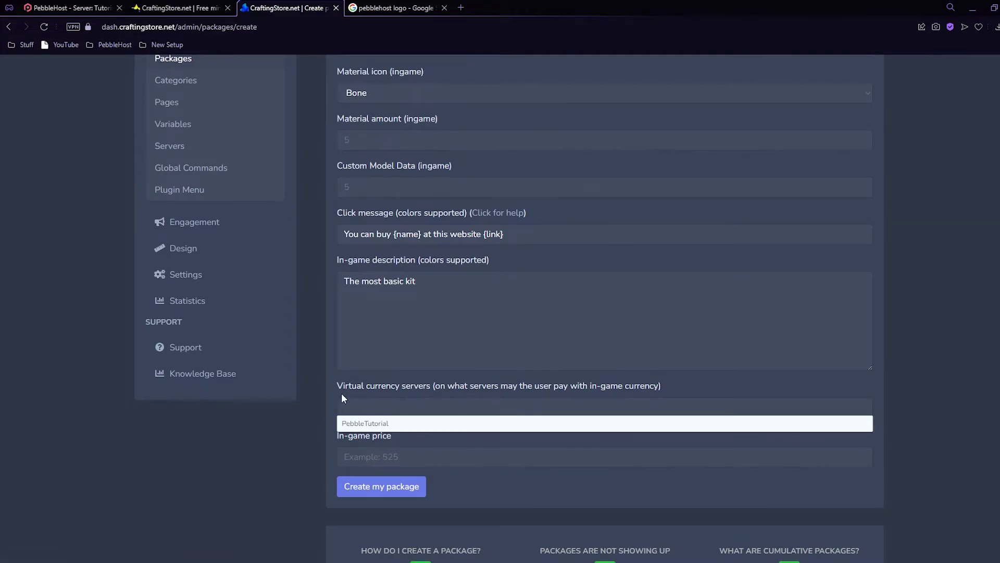
click(477, 380)
scroll(555, 420, up, 3)
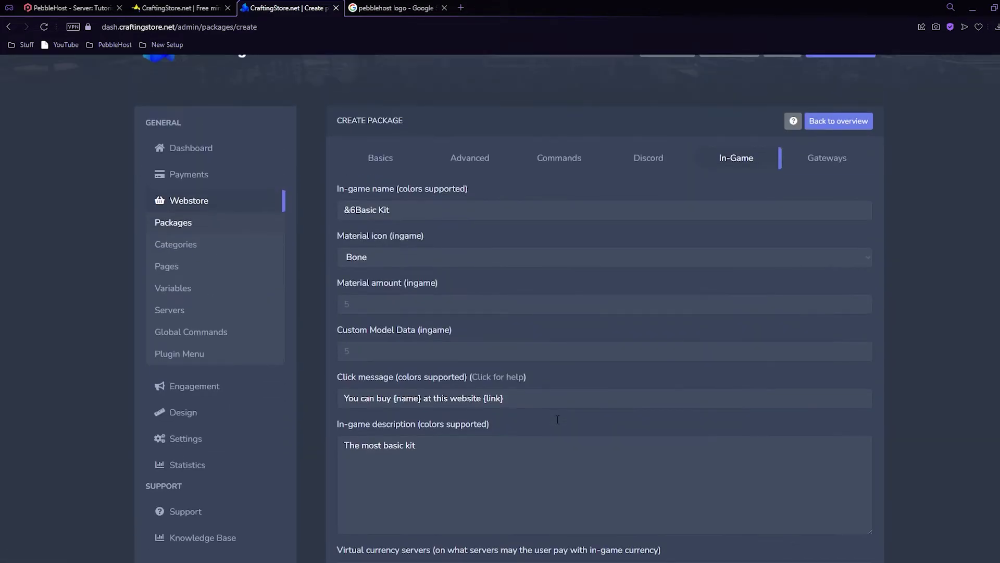
click(818, 165)
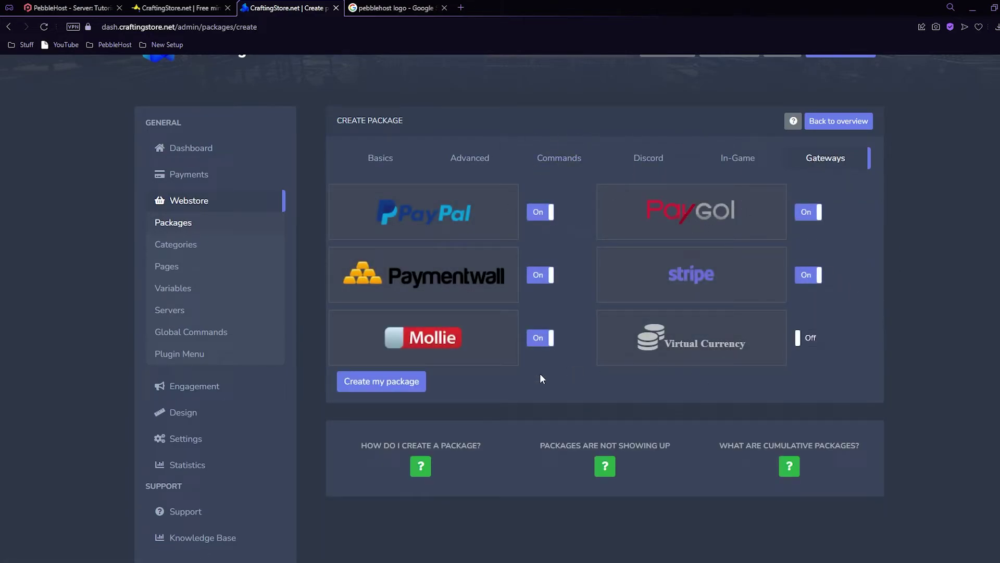
Save the Basic Kit, then check its Basic Packages listing and purchase page in the public webstore.
click(404, 388)
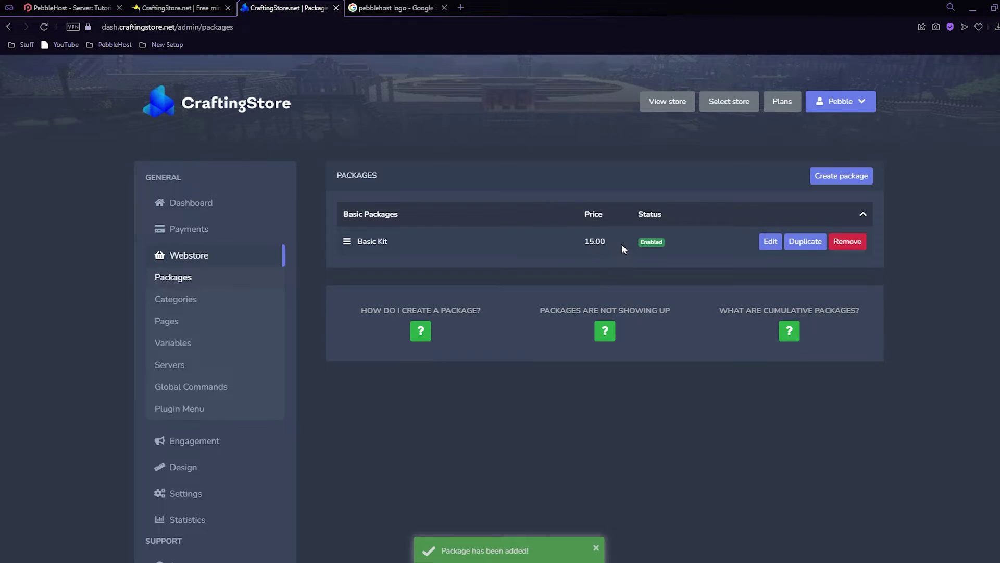
click(661, 102)
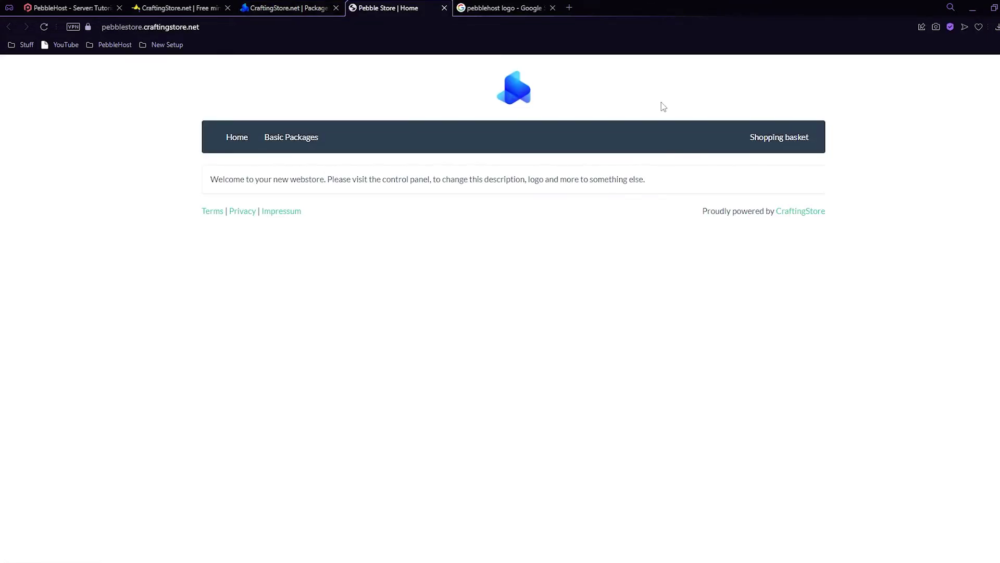
click(313, 138)
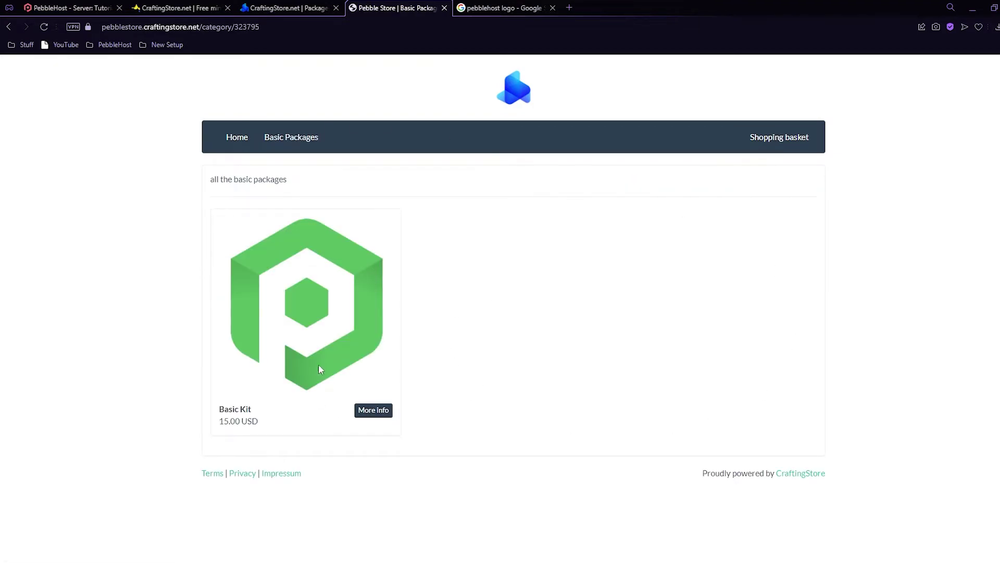
click(375, 421)
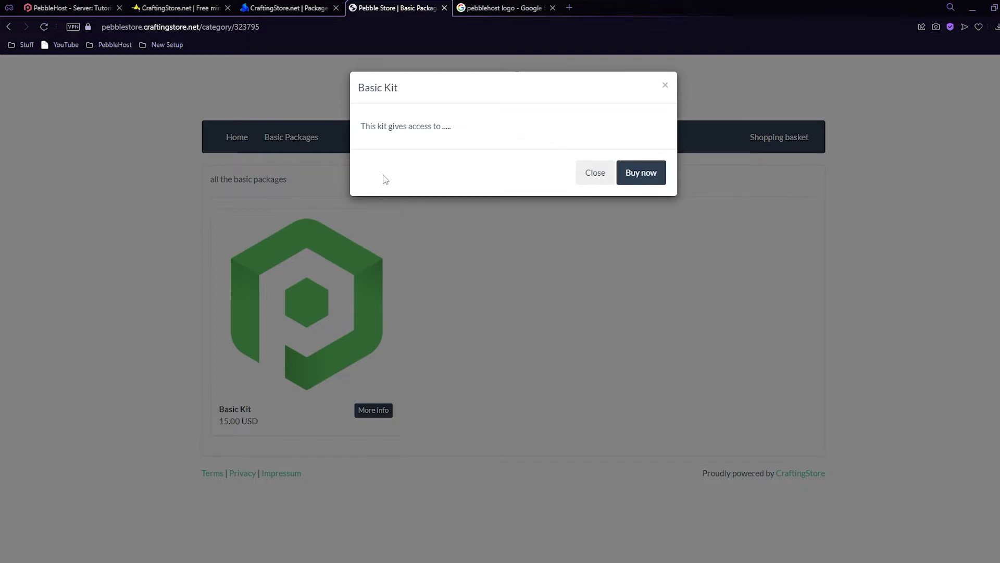
click(660, 176)
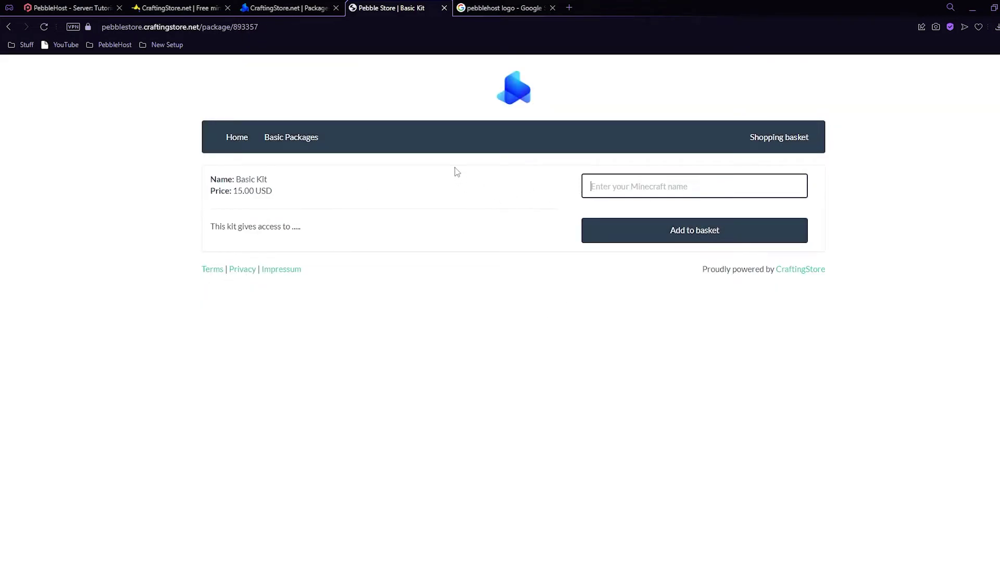
click(443, 8)
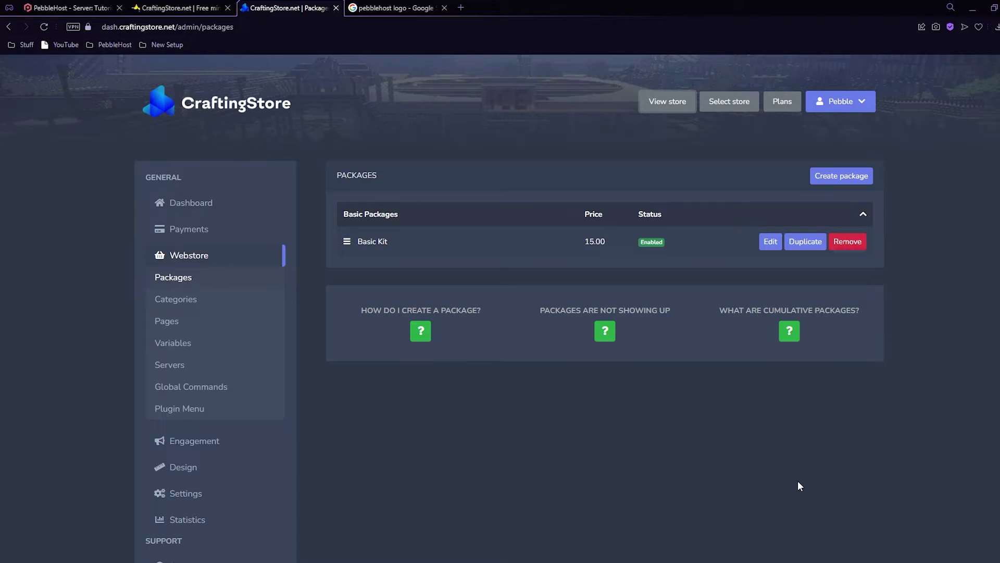
Run /buy in Minecraft, pick Basic Kit from the Basics shop, and open its store link.
click(70, 7)
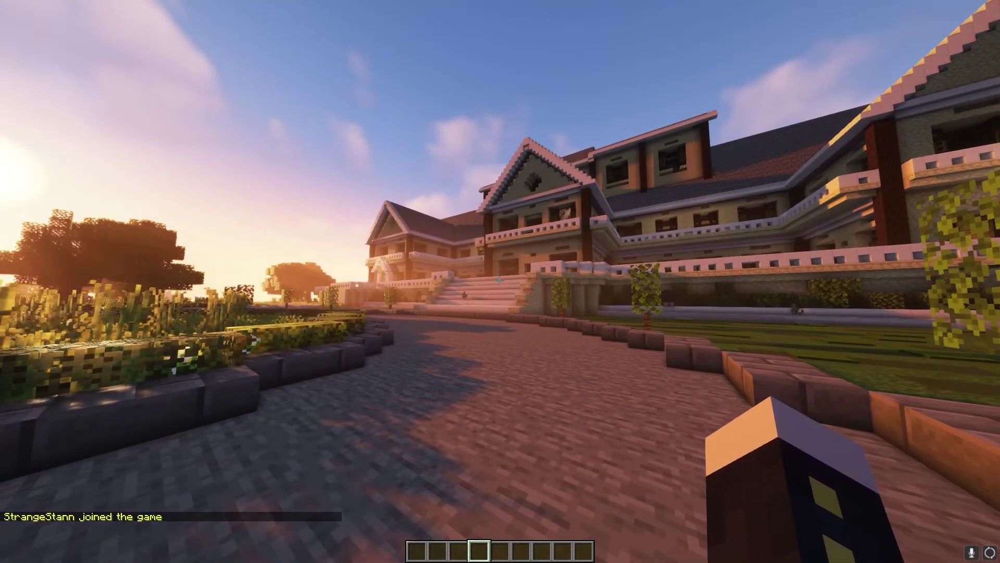
text(/buy)
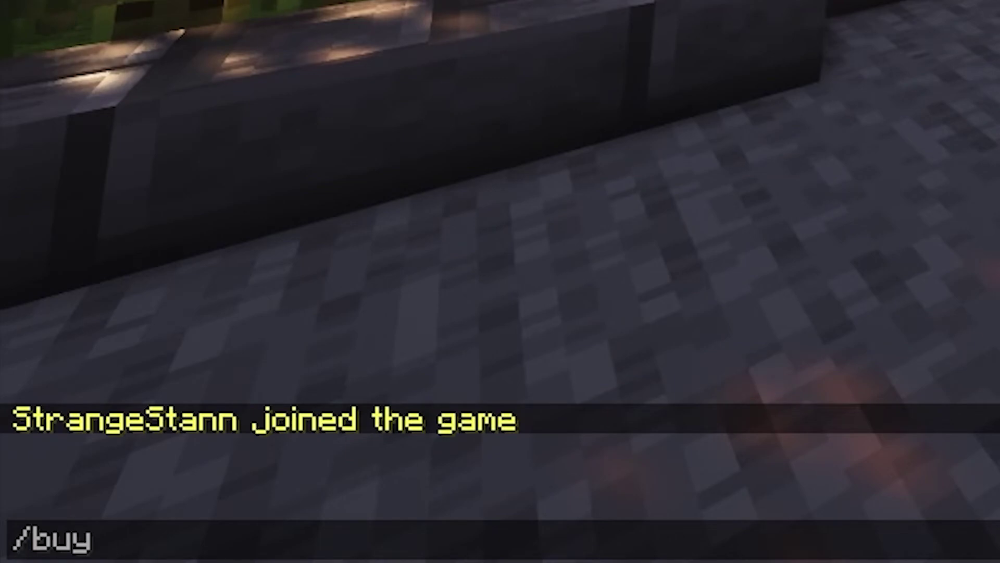
key(Return)
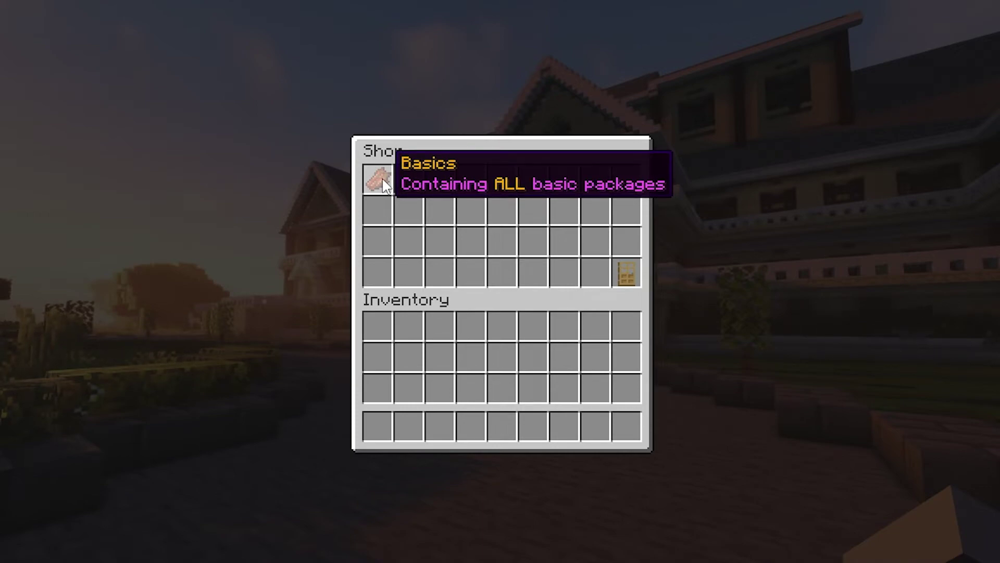
click(383, 179)
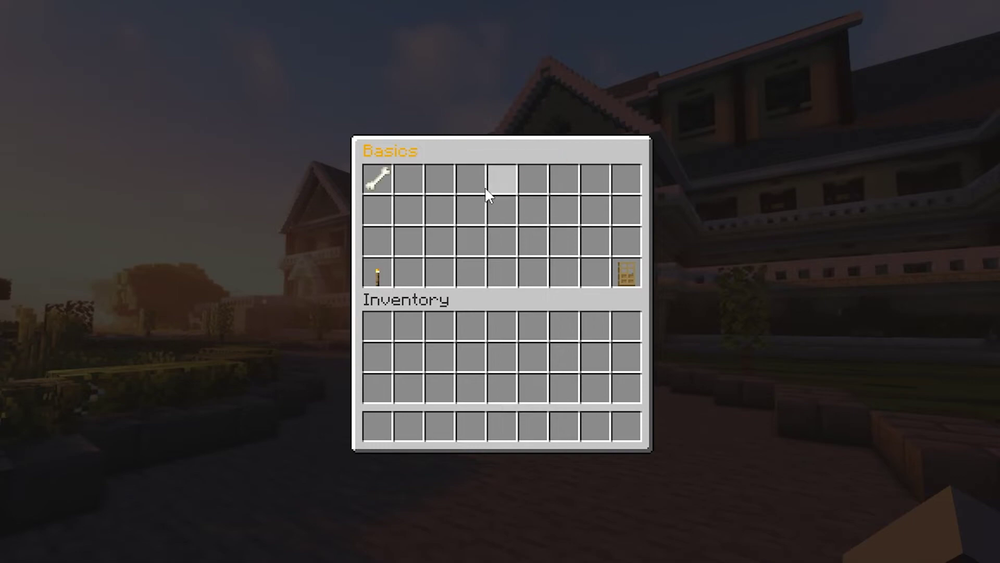
click(380, 179)
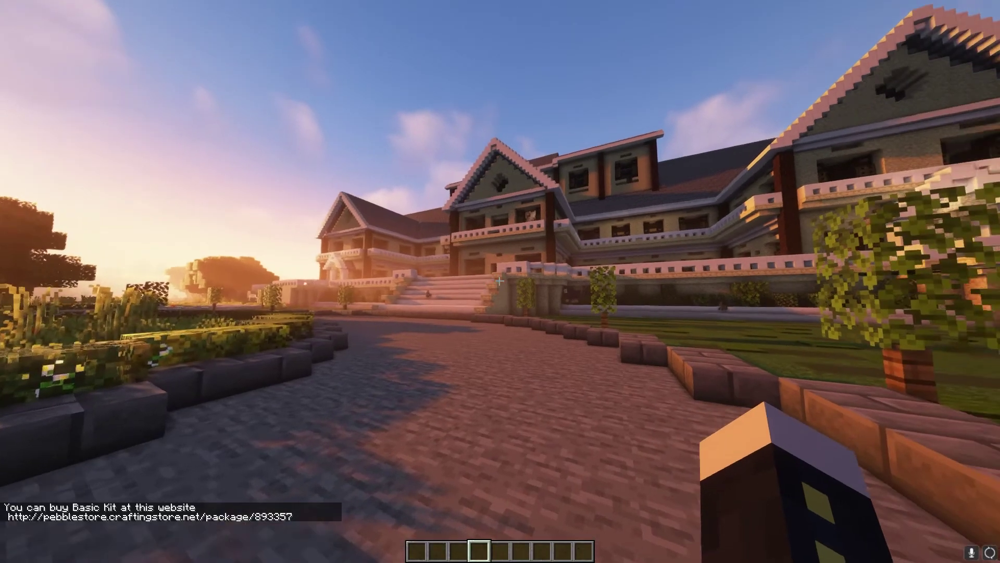
key(t)
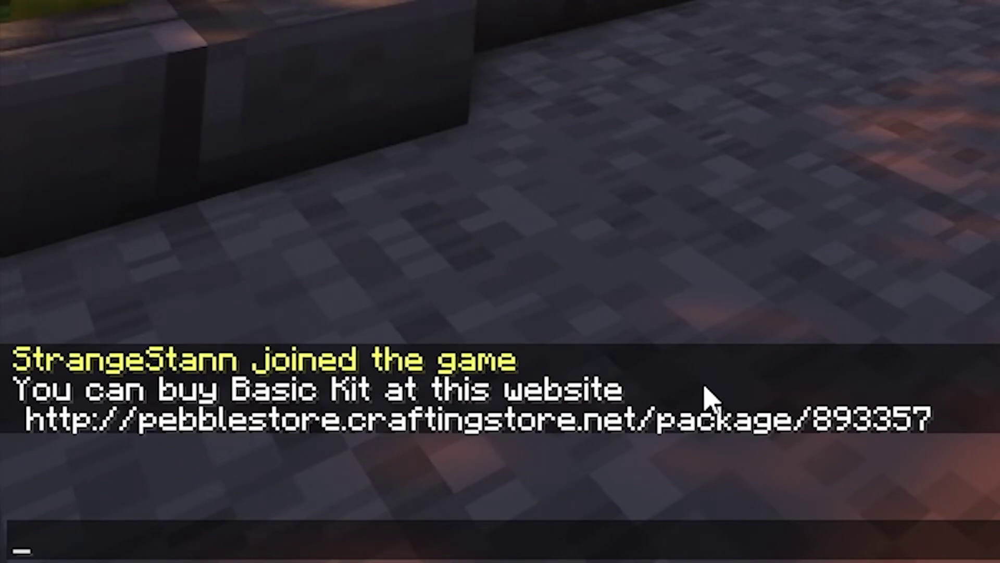
click(710, 423)
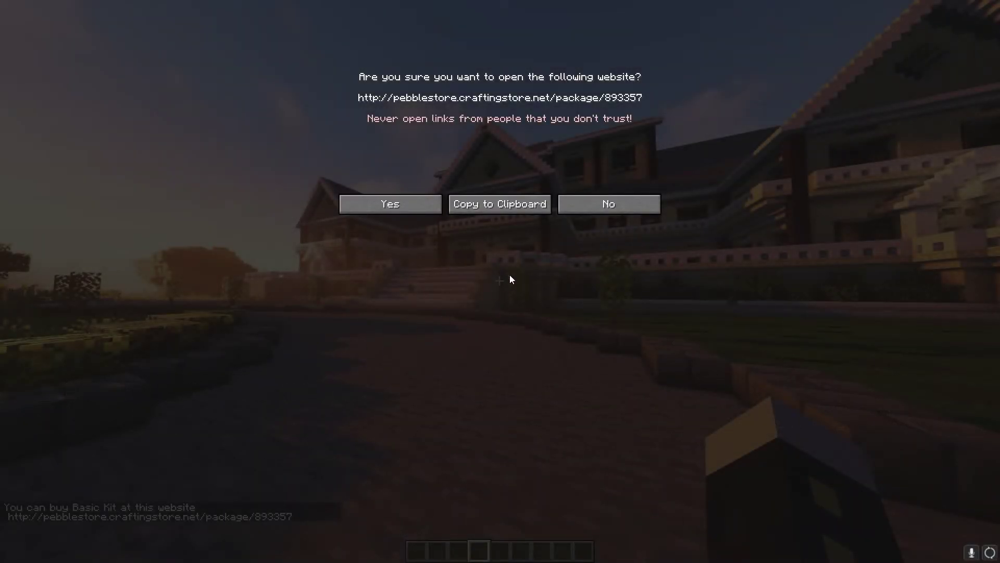
click(424, 204)
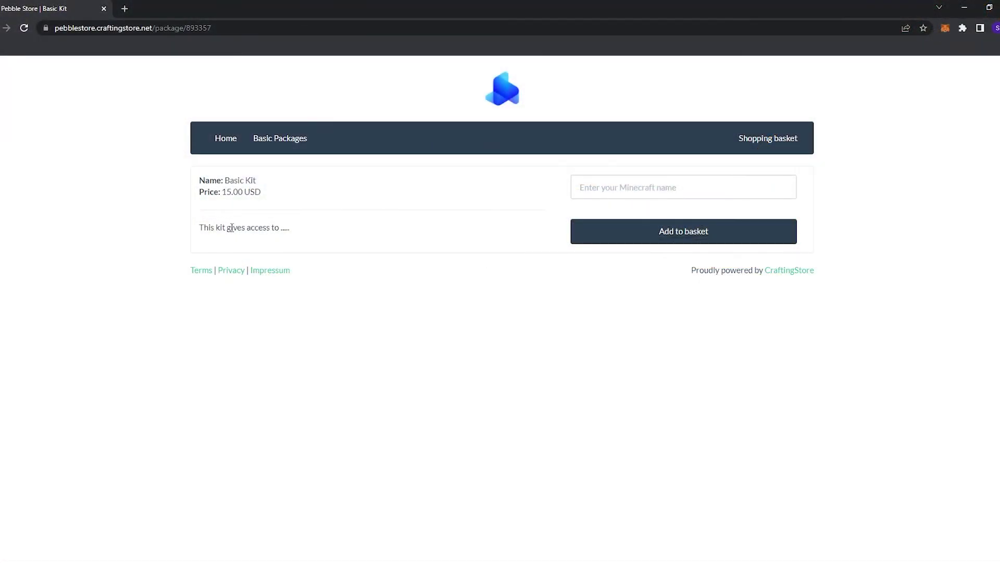
Add the Basic Kit to the basket under the autofilled Minecraft name and accept the terms of service.
click(607, 187)
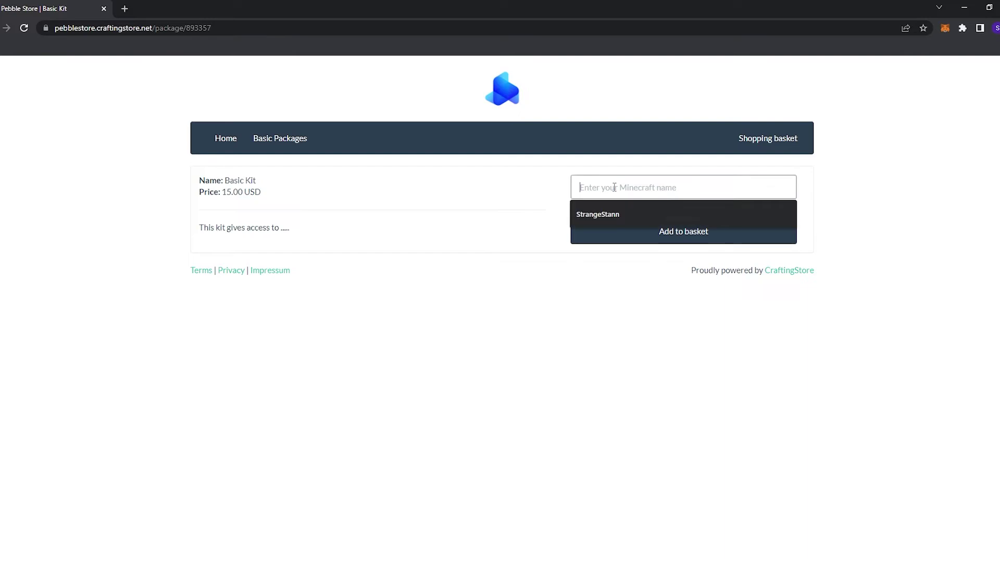
click(613, 216)
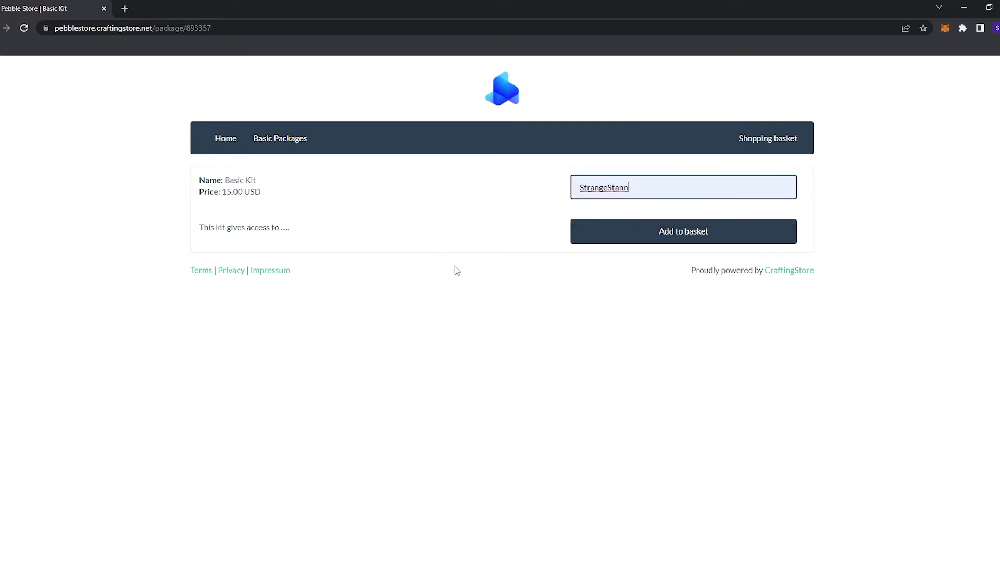
click(621, 236)
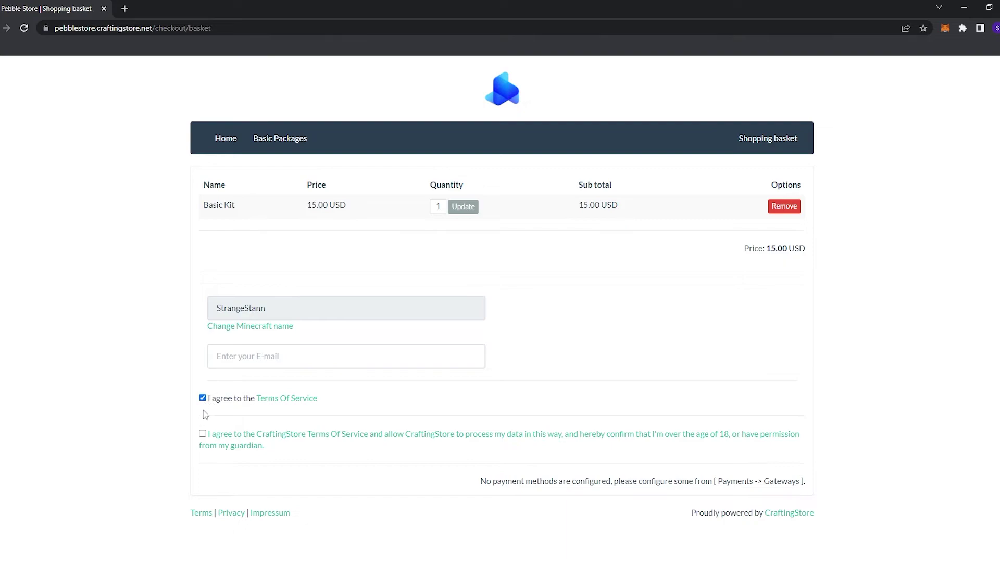
click(203, 433)
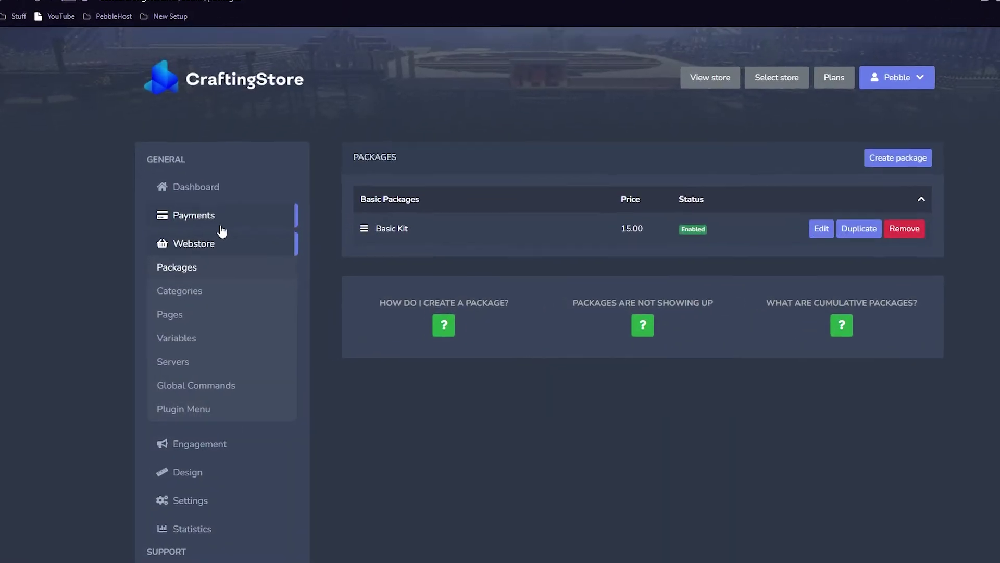
Start PayPal gateway setup with the seller's PayPal e-mail and the Legacy integration type.
click(221, 214)
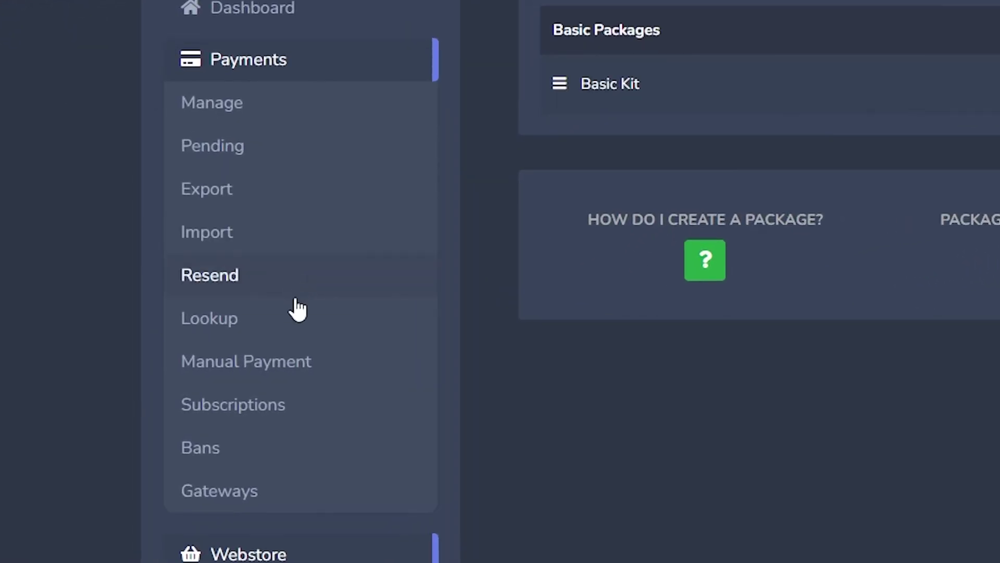
click(227, 479)
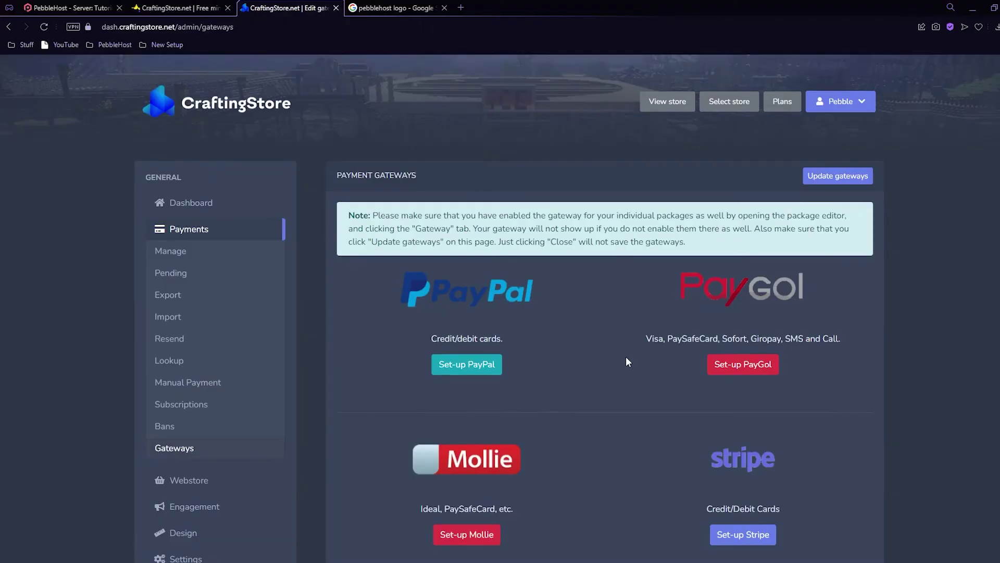
scroll(628, 354, down, 4)
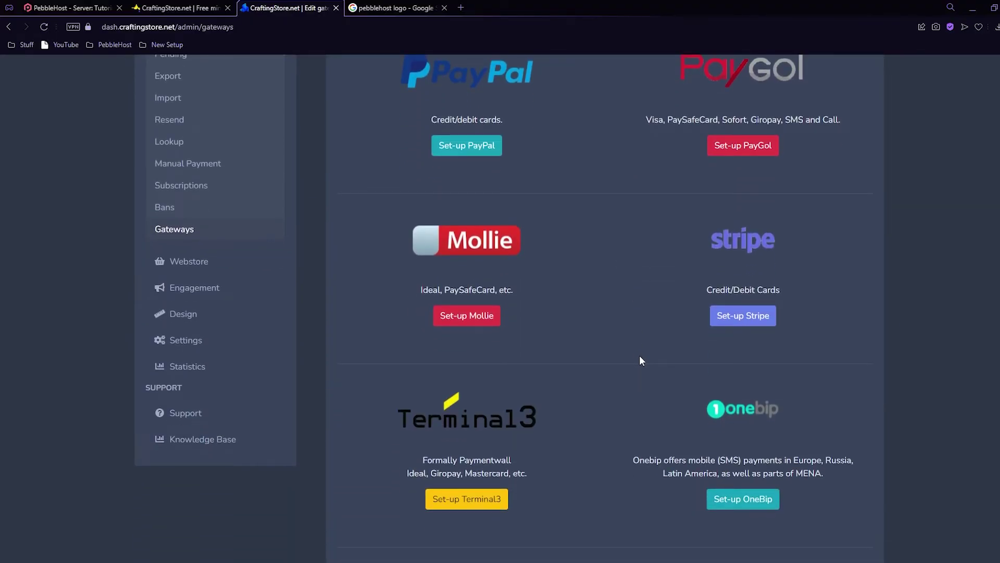
scroll(639, 355, up, 4)
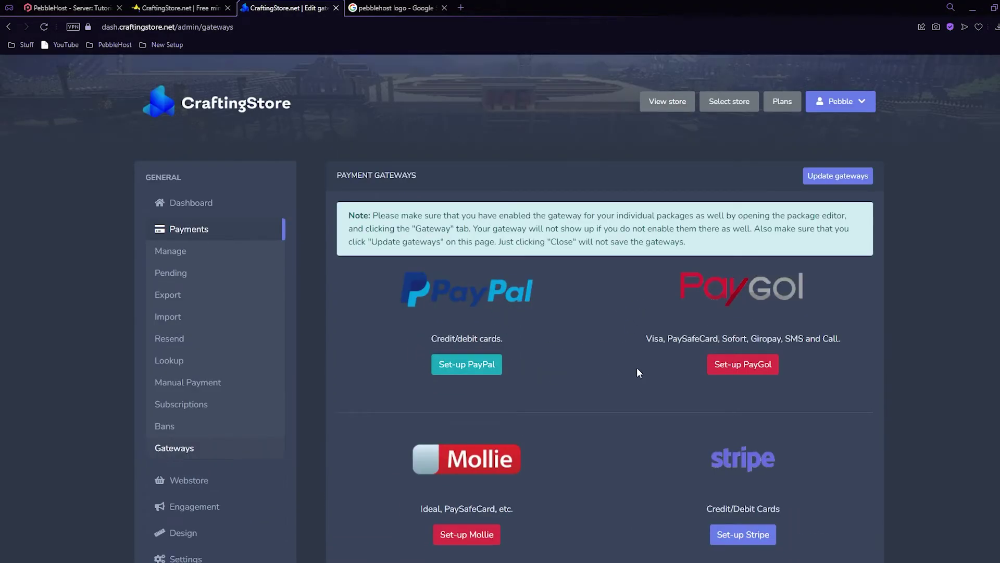
click(475, 368)
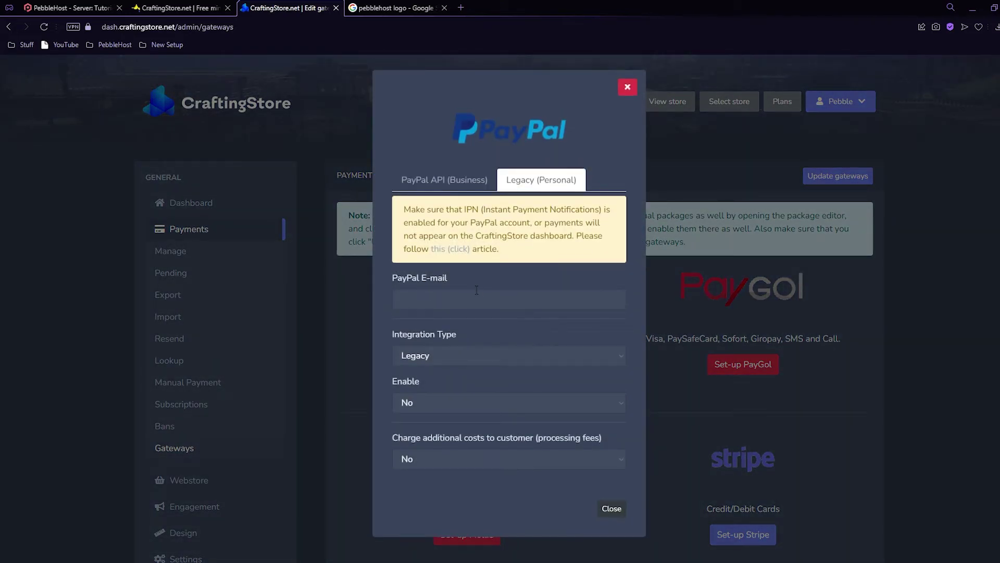
click(483, 296)
click(483, 321)
click(503, 356)
click(498, 356)
Enable PayPal with no extra processing fees and save the gateways.
click(489, 403)
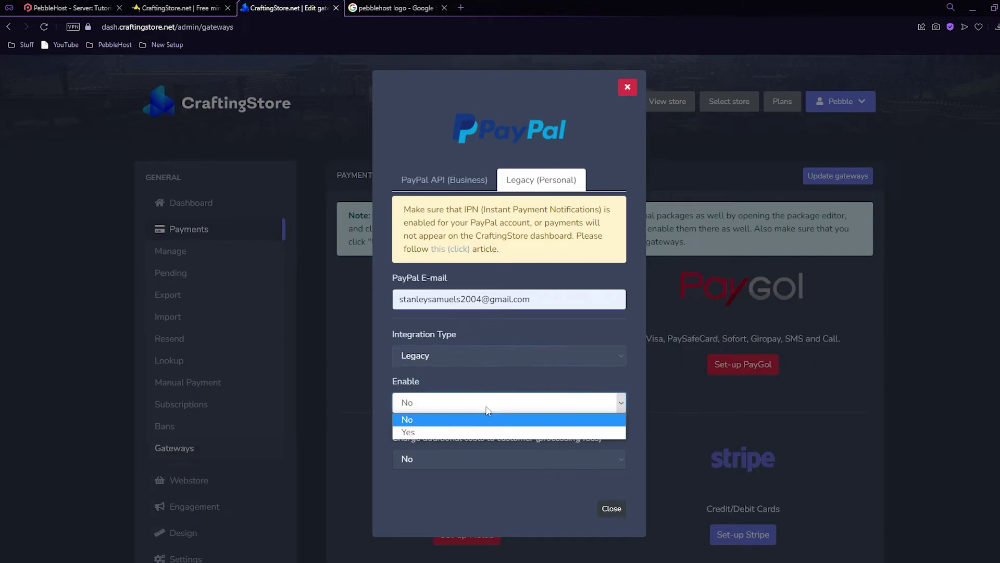
click(412, 433)
click(483, 459)
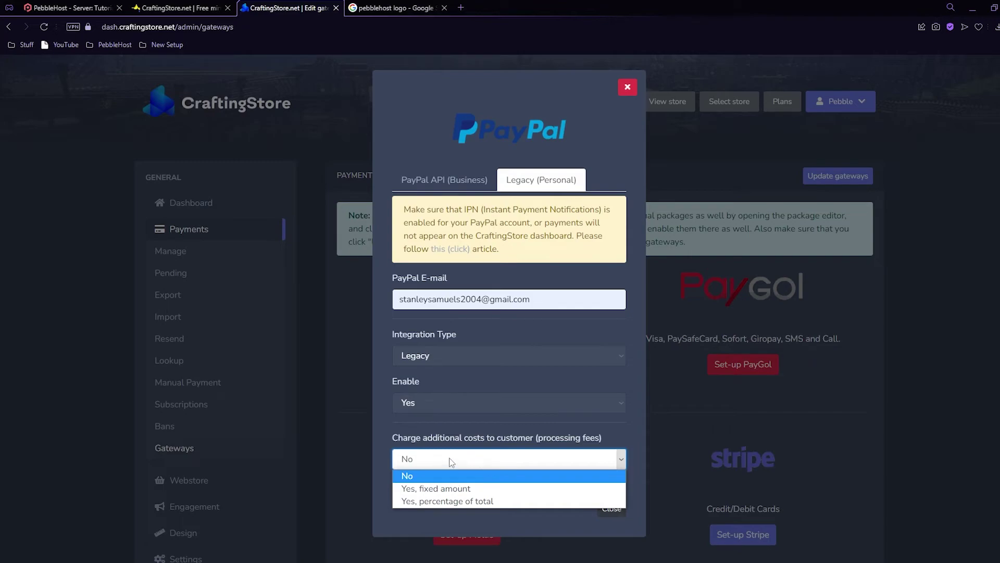
click(454, 475)
click(611, 508)
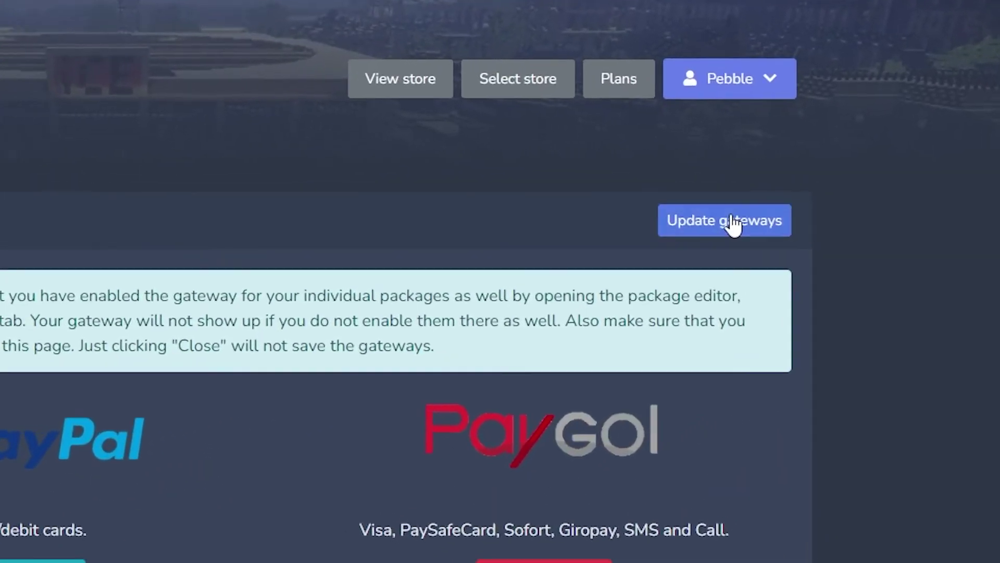
right_click(821, 181)
click(453, 277)
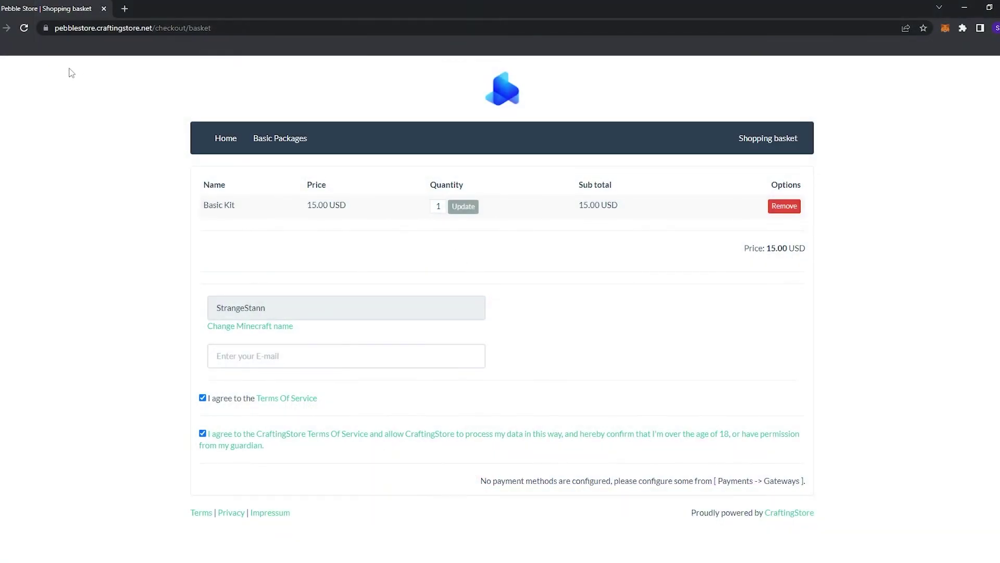
Reload the basket, accept the terms, enter the buyer's e-mail, and check out with PayPal for $15.00 USD.
click(24, 29)
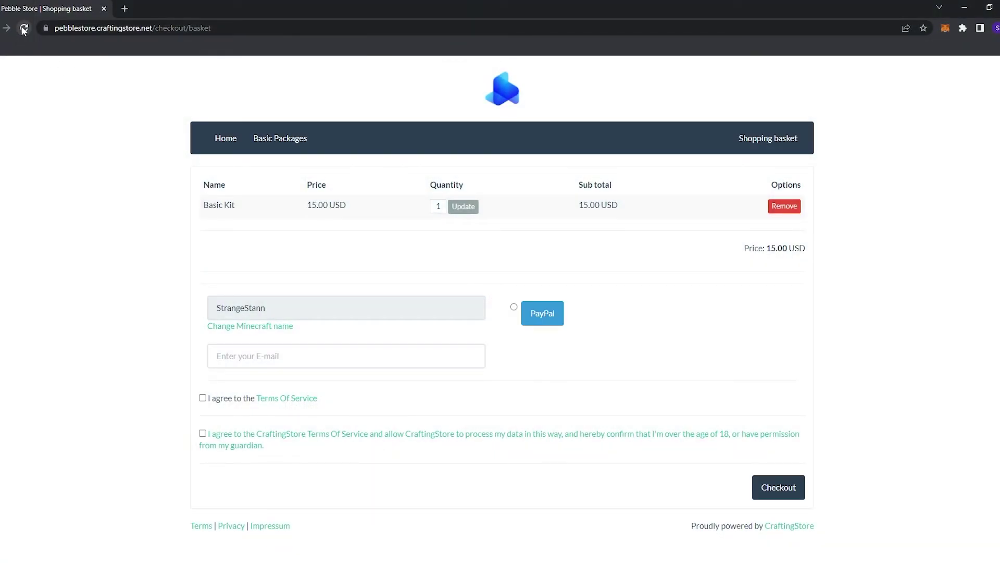
click(203, 398)
click(320, 365)
click(513, 306)
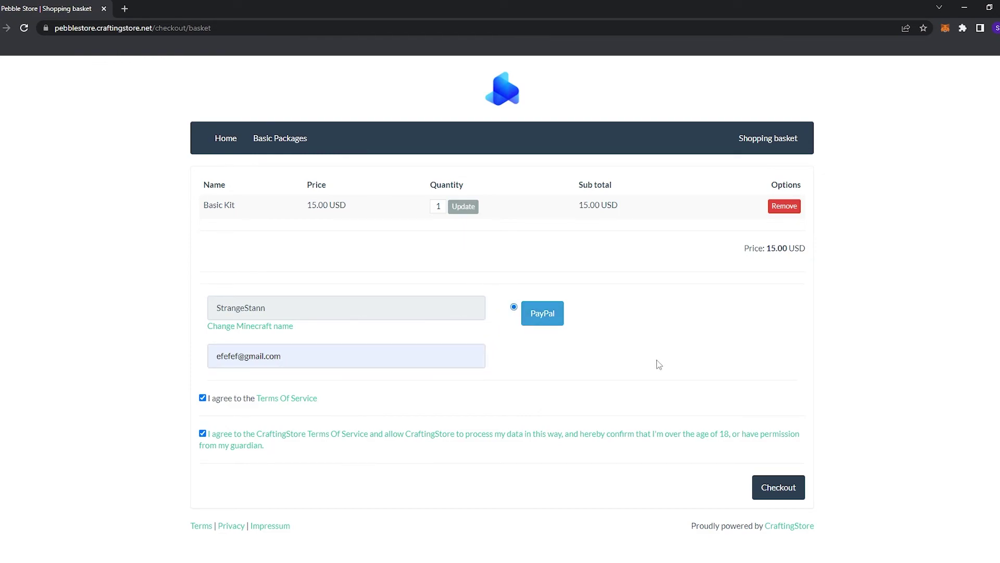
click(779, 494)
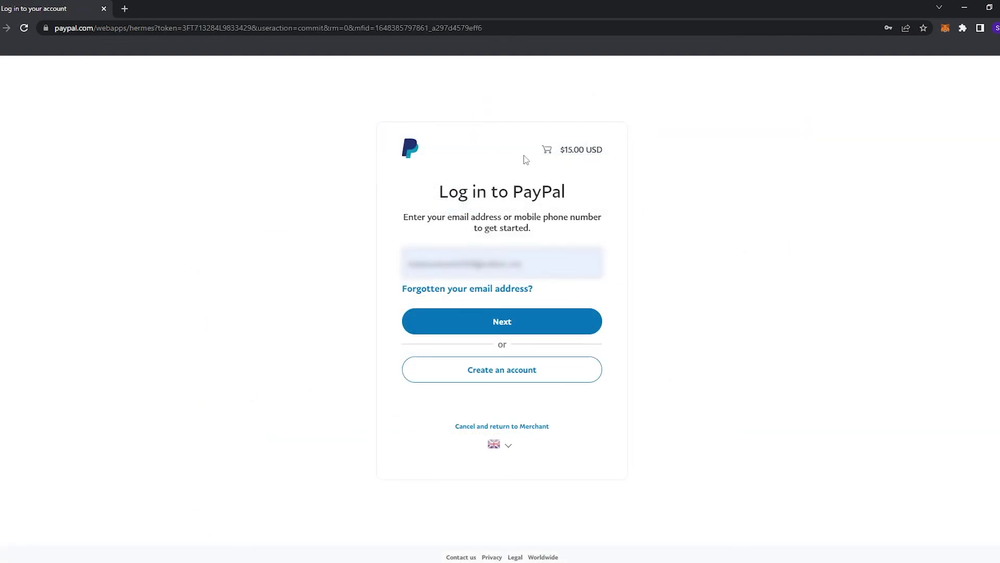
drag(559, 150, 590, 154)
click(601, 171)
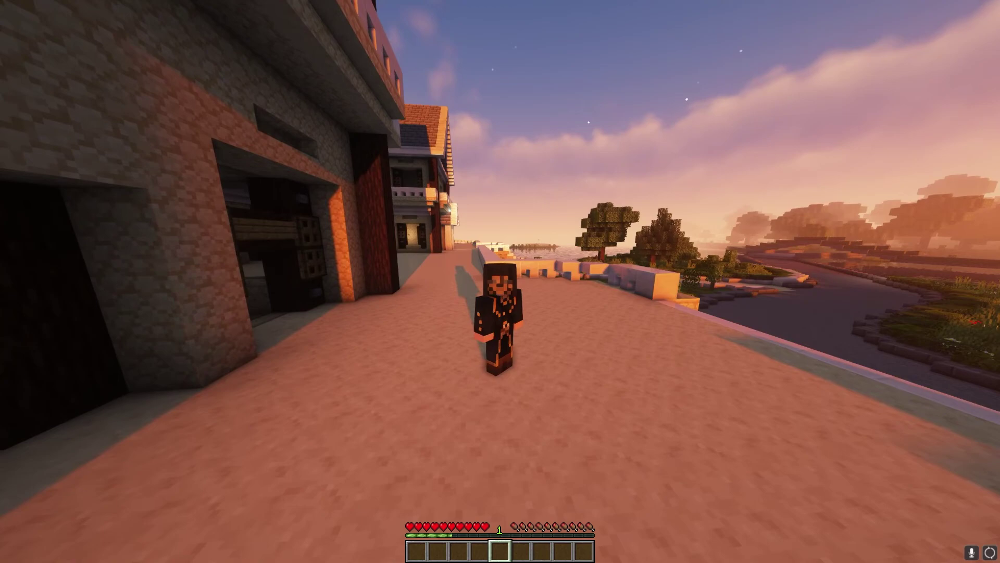
Run /shop, pick the Basic Kit, and follow its chat link to the 0.00 USD store page.
key(slash)
text(shop)
key(Return)
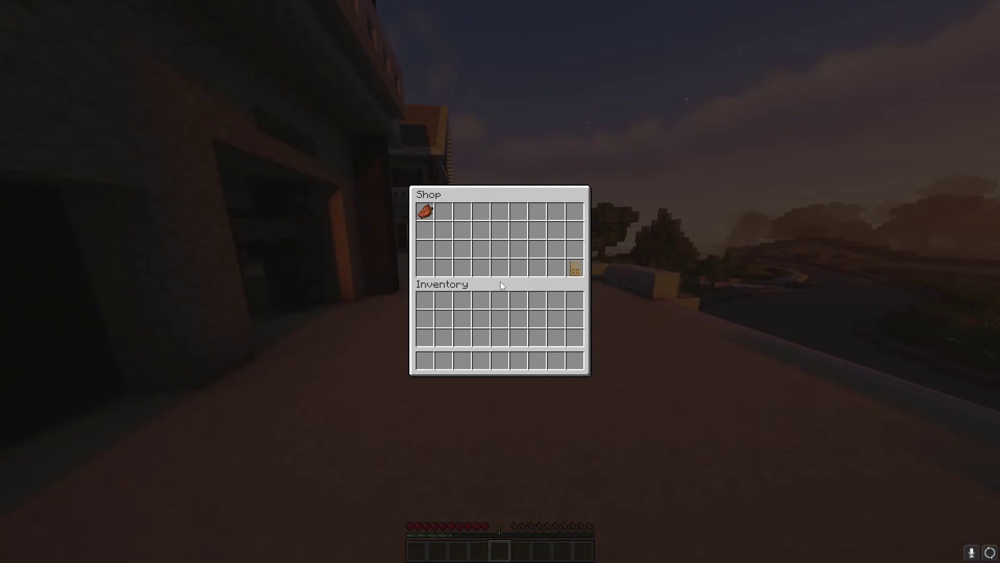
click(427, 211)
key(t)
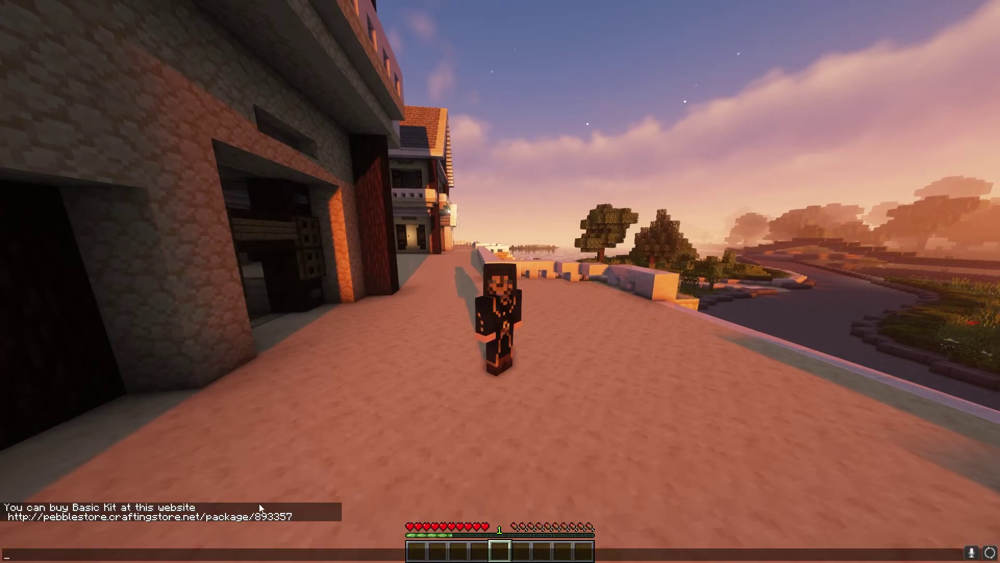
click(223, 516)
click(383, 204)
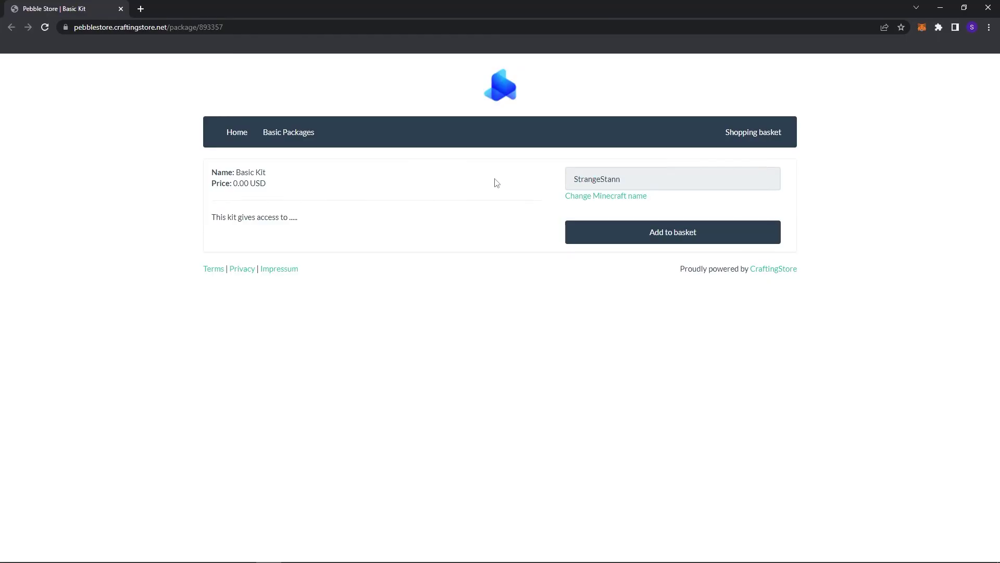
Add the Basic Kit to the basket, enter the buyer's e-mail, accept the terms, and check out with Free.
click(625, 234)
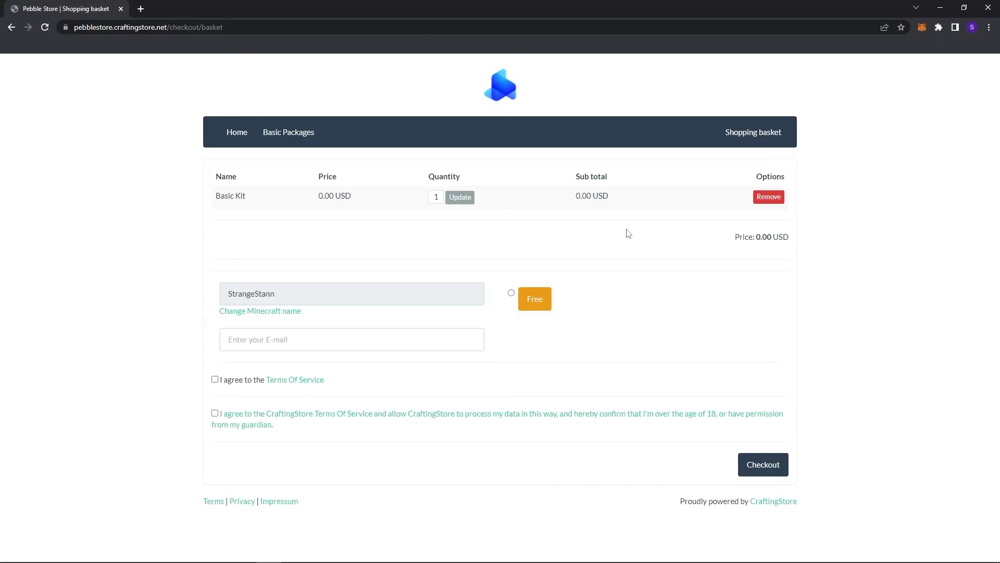
click(451, 350)
click(462, 353)
click(215, 413)
click(511, 293)
click(761, 458)
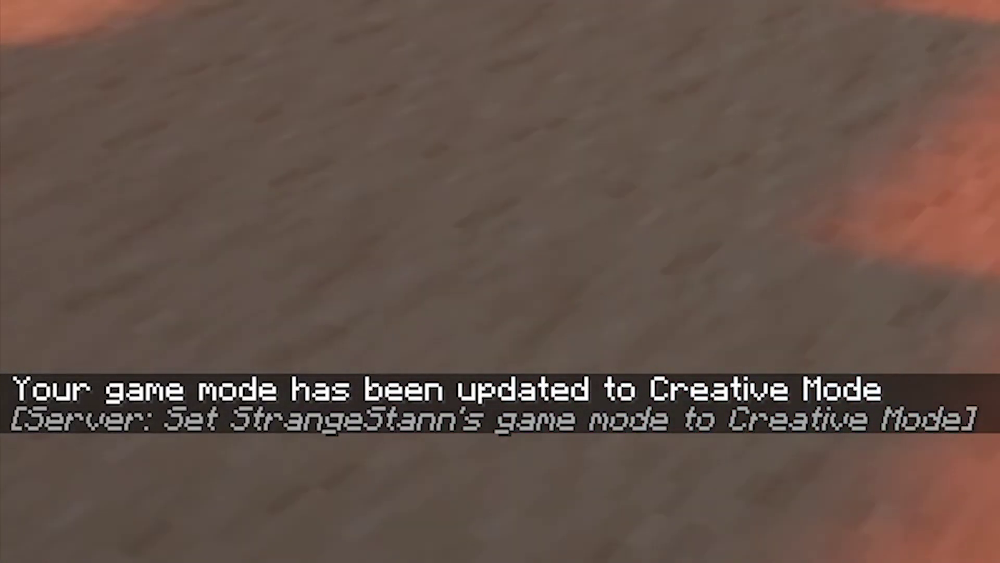
Run /shop again and select the Basic Kit to post its purchase link in chat.
key(slash)
text(shop)
key(Return)
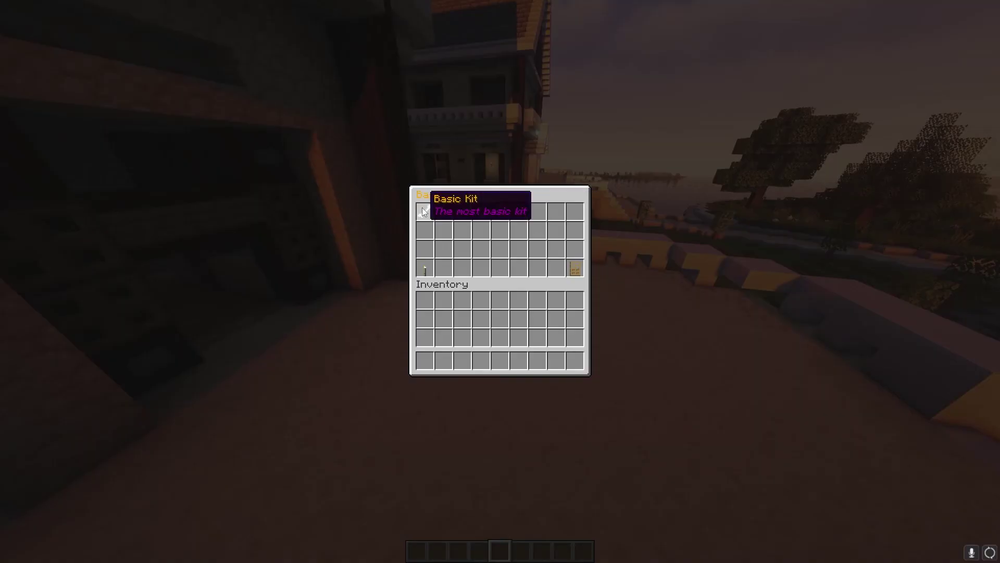
click(422, 214)
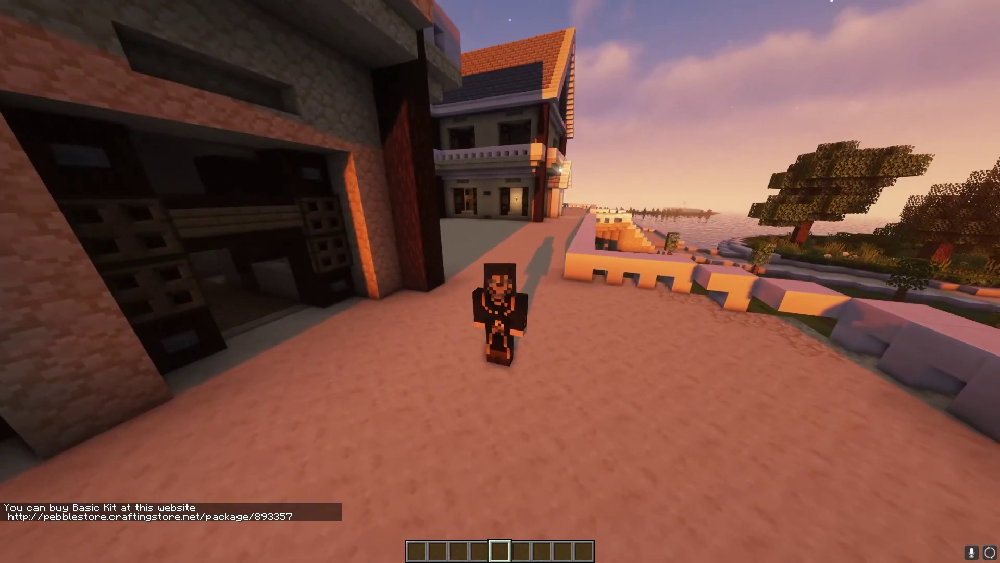